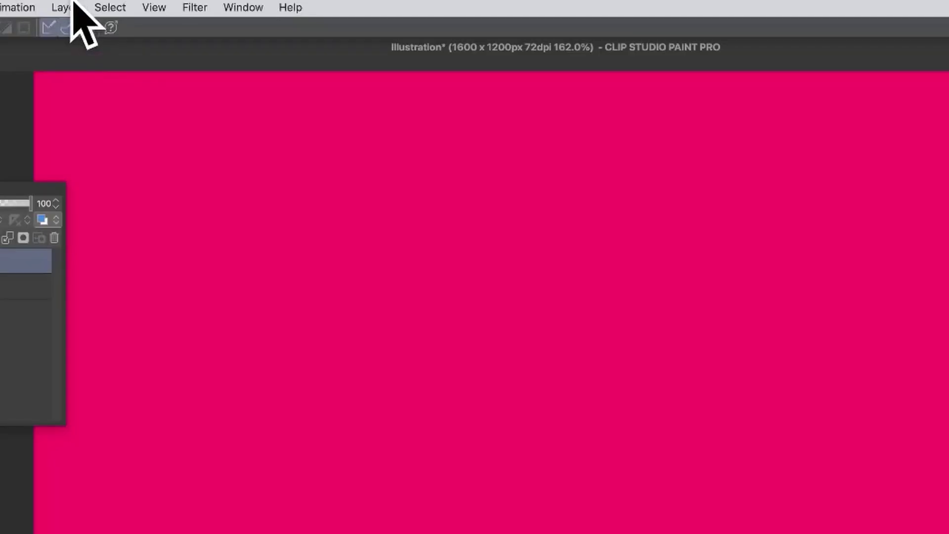
# Step: Start a new tone layer from Layer > New Layer > Tone to reach Simple tone settings
pyautogui.click(64, 7)
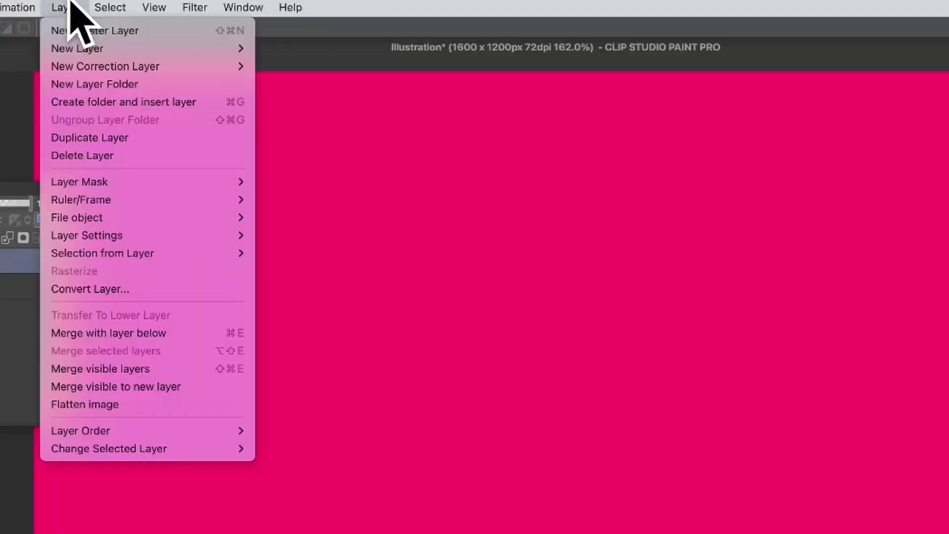
pyautogui.moveTo(72, 49)
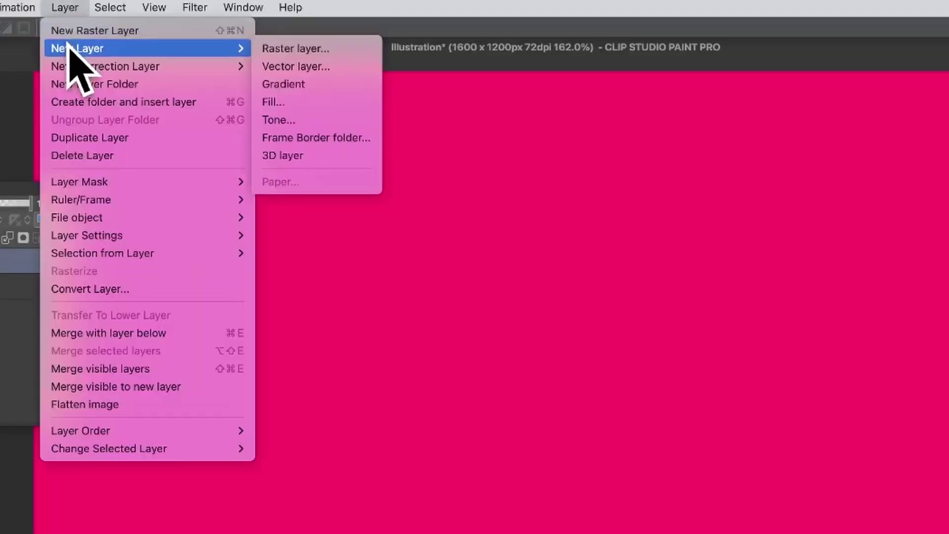
pyautogui.click(298, 122)
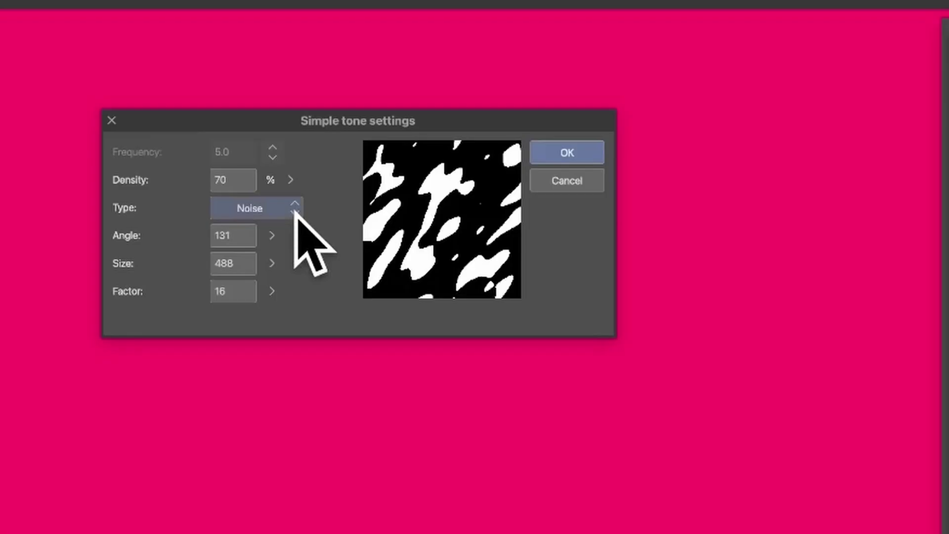
# Step: Keep the Noise tone shape and set Density to 50% after trying 10 and 90
pyautogui.click(275, 209)
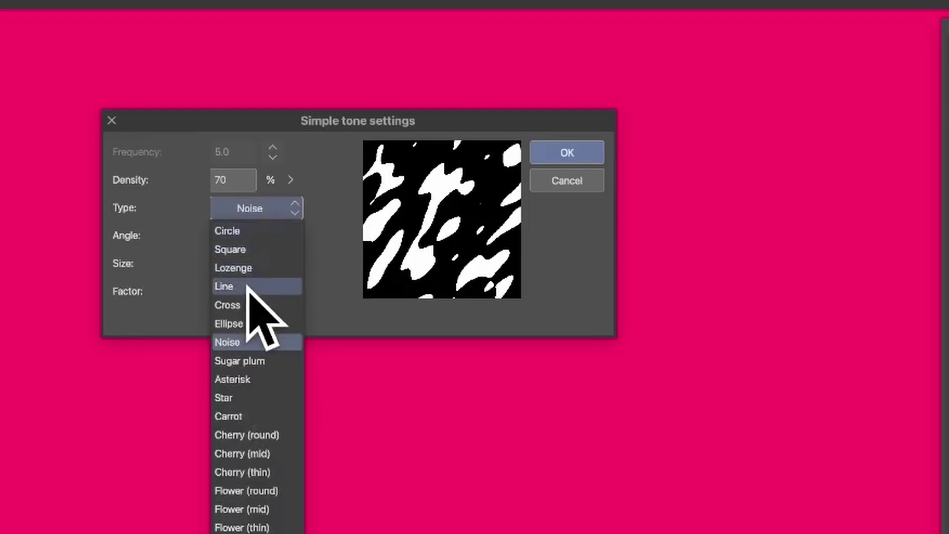
pyautogui.click(249, 342)
pyautogui.doubleClick(238, 179)
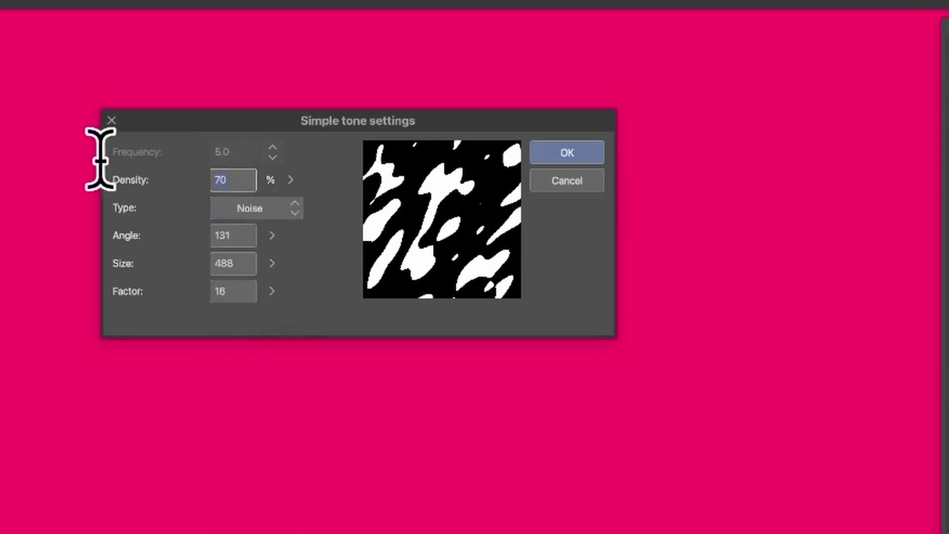
pyautogui.write('10')
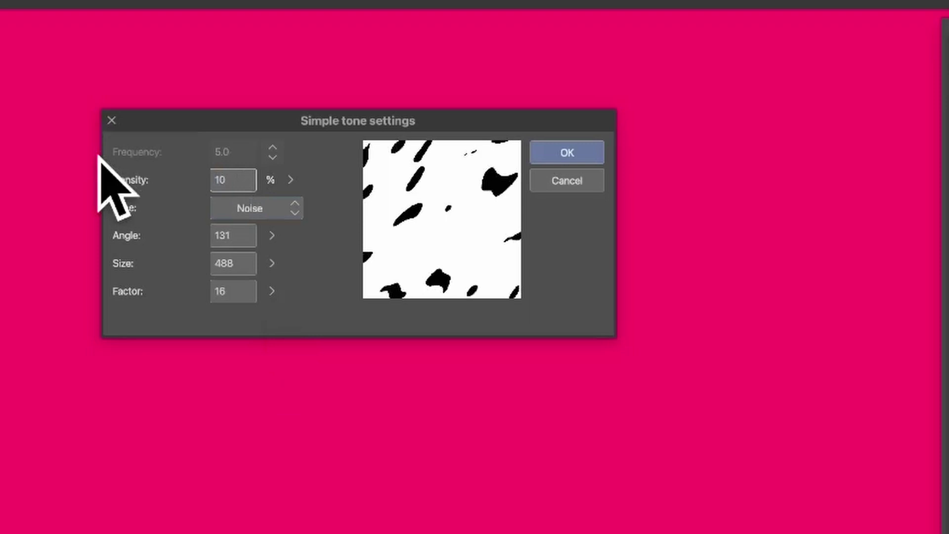
pyautogui.doubleClick(212, 177)
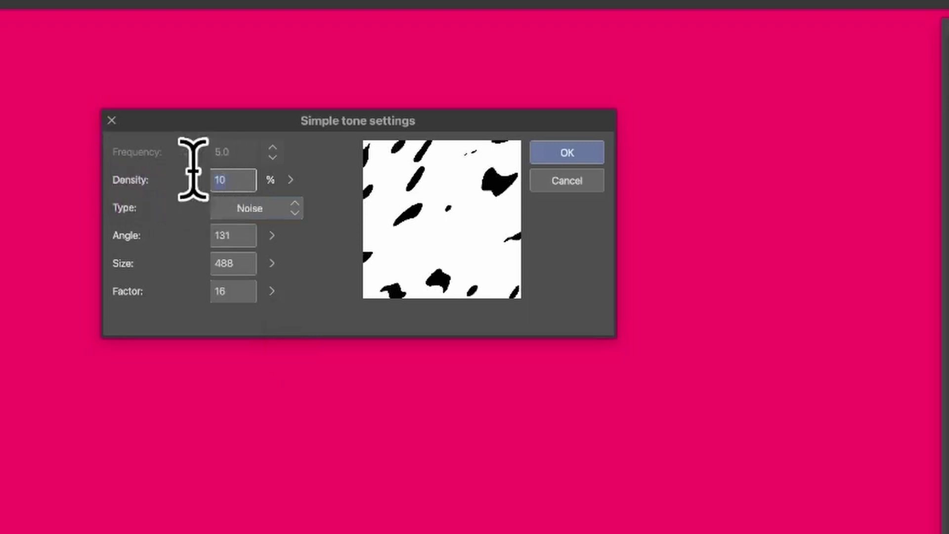
pyautogui.write('90')
pyautogui.doubleClick(211, 177)
pyautogui.write('50')
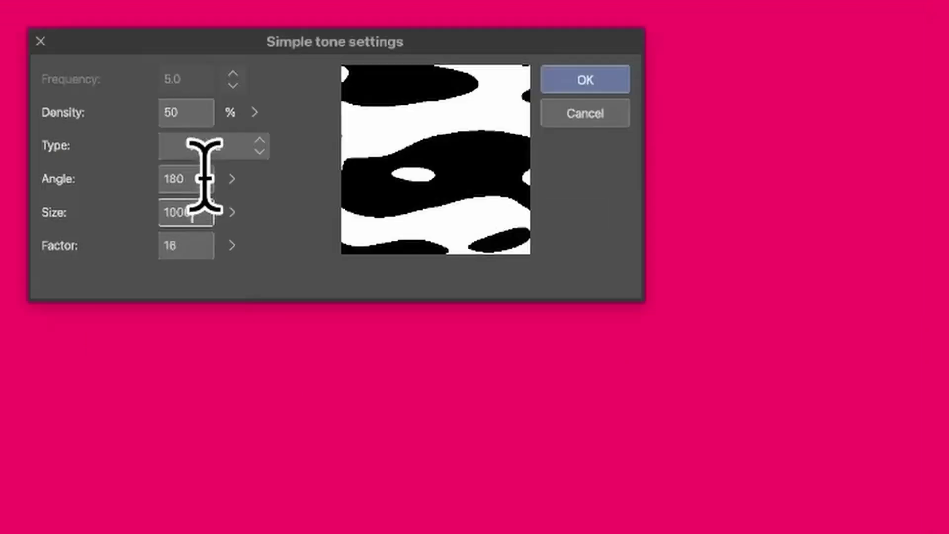
# Step: Try Angle values 2 and 180, settle on Angle 50, and keep Size at 1000
pyautogui.doubleClick(247, 236)
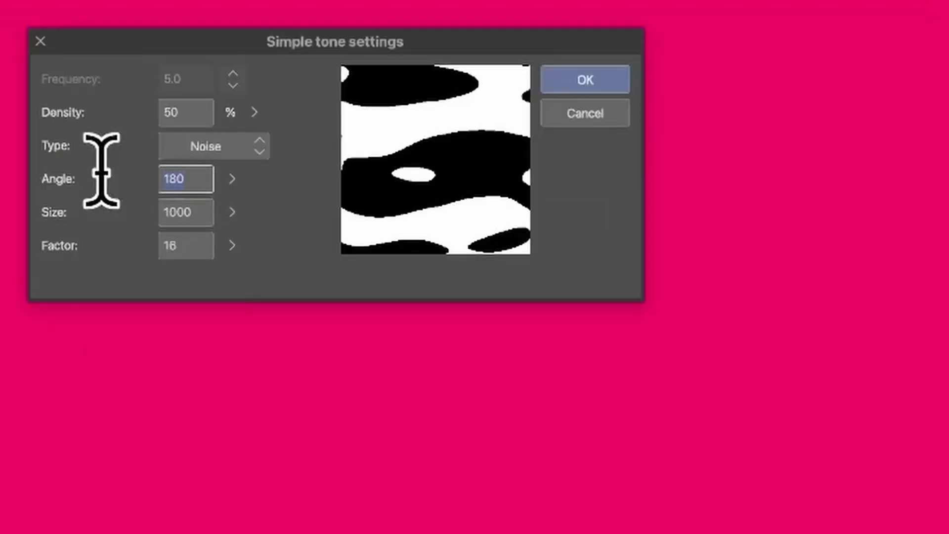
pyautogui.write('2')
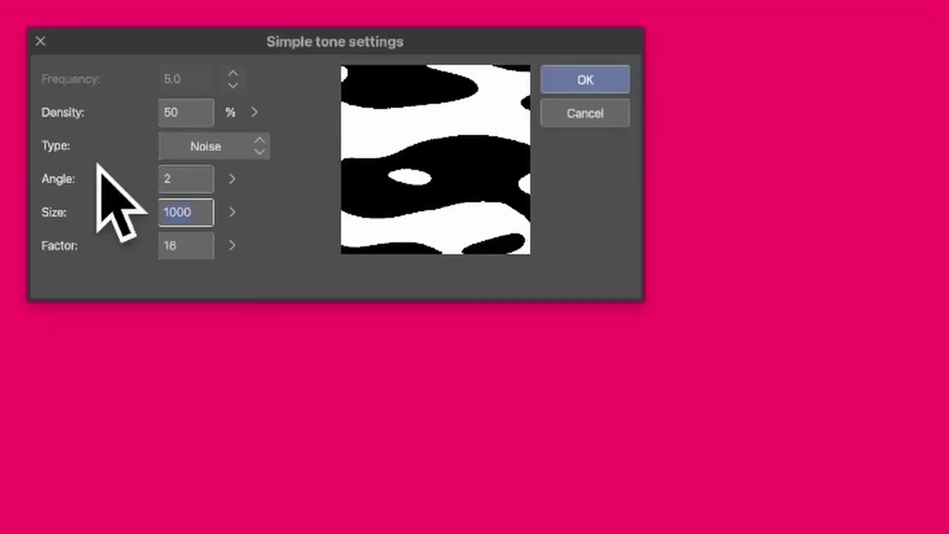
pyautogui.doubleClick(187, 179)
pyautogui.write('180')
pyautogui.press('Tab')
pyautogui.doubleClick(187, 178)
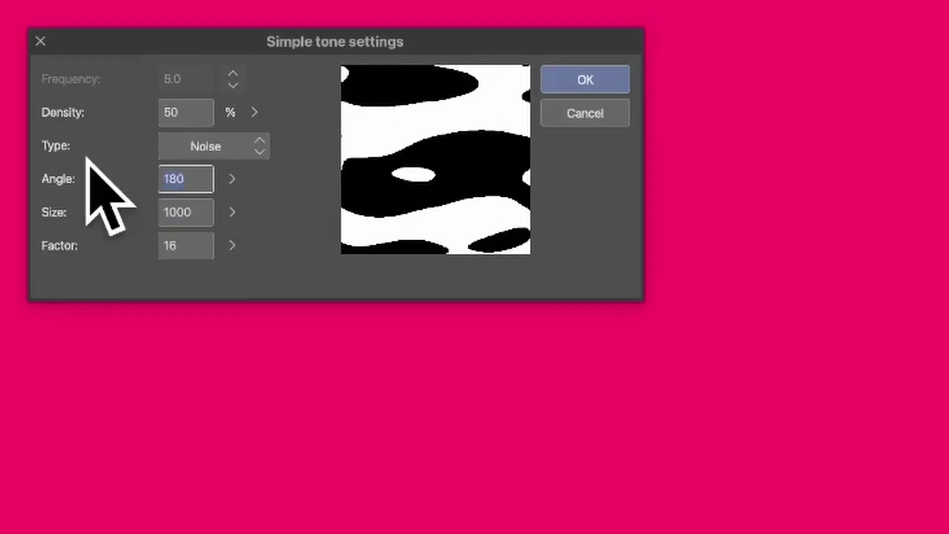
pyautogui.write('50')
pyautogui.press('Tab')
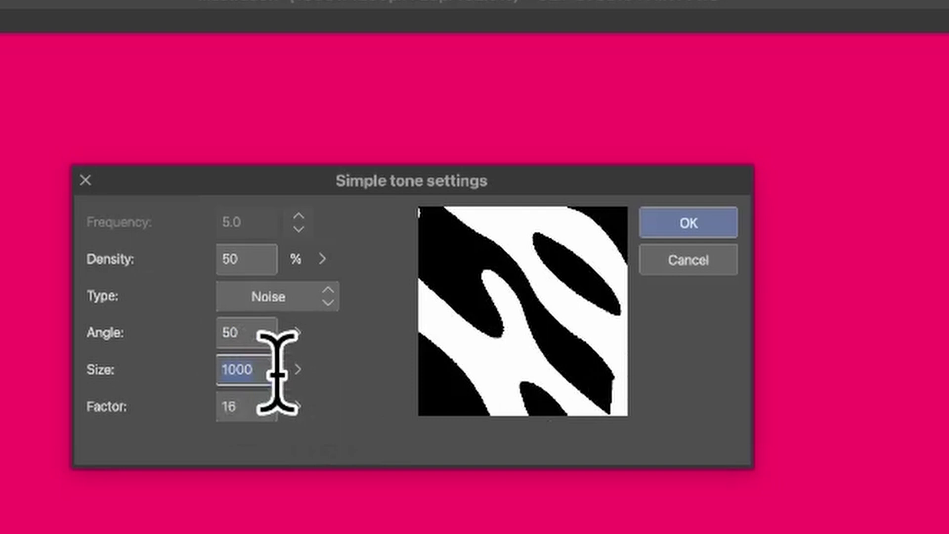
pyautogui.write('2')
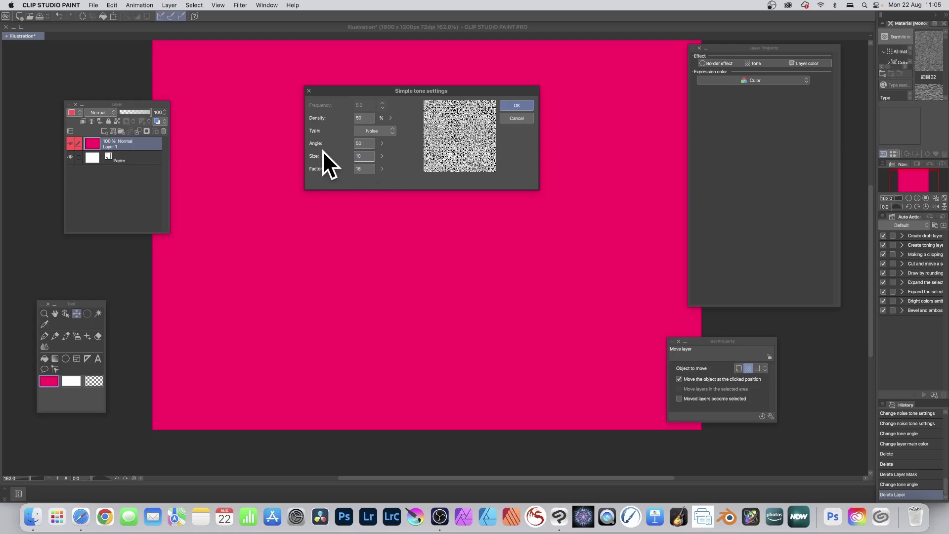
pyautogui.hotkey('ctrl', 'z')
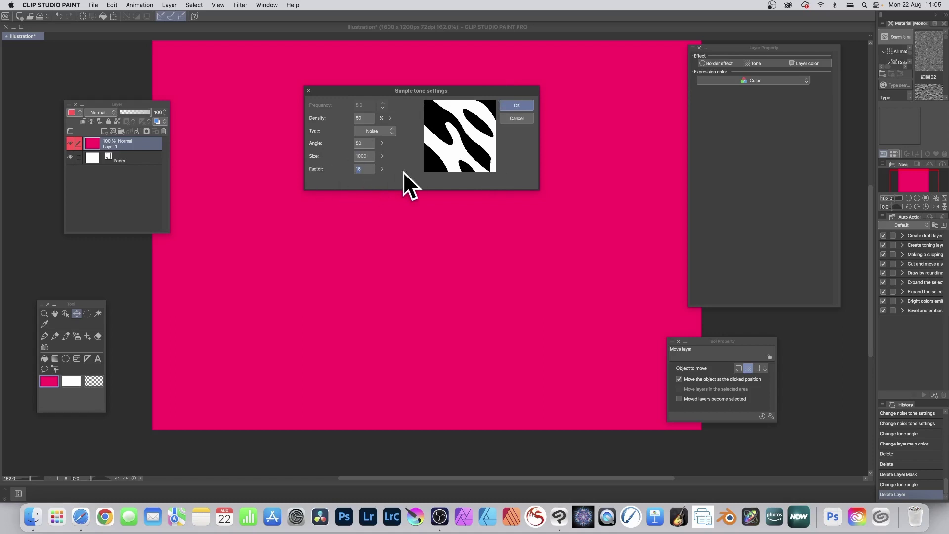
# Step: Set Factor to 60 and Angle to 185, then create the Fill 1 tone layer
pyautogui.write('2')
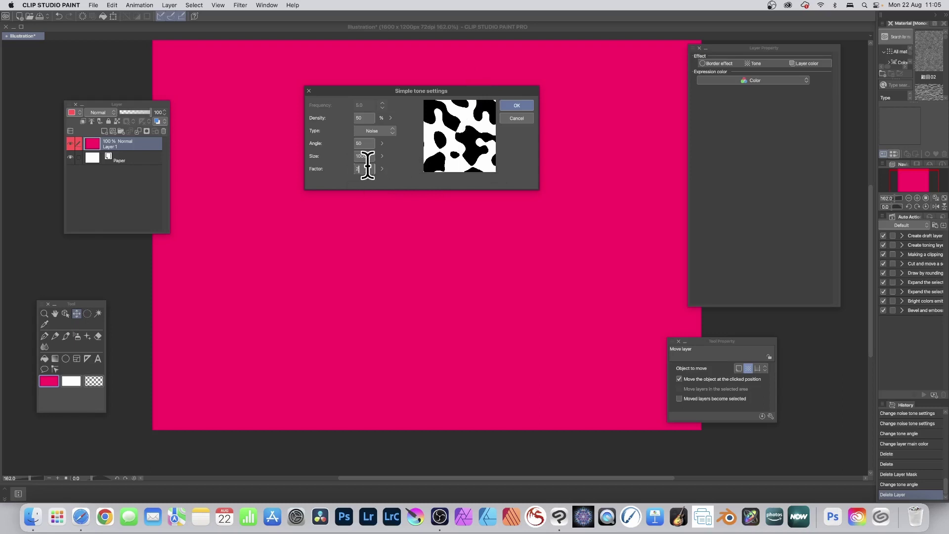
pyautogui.write('60')
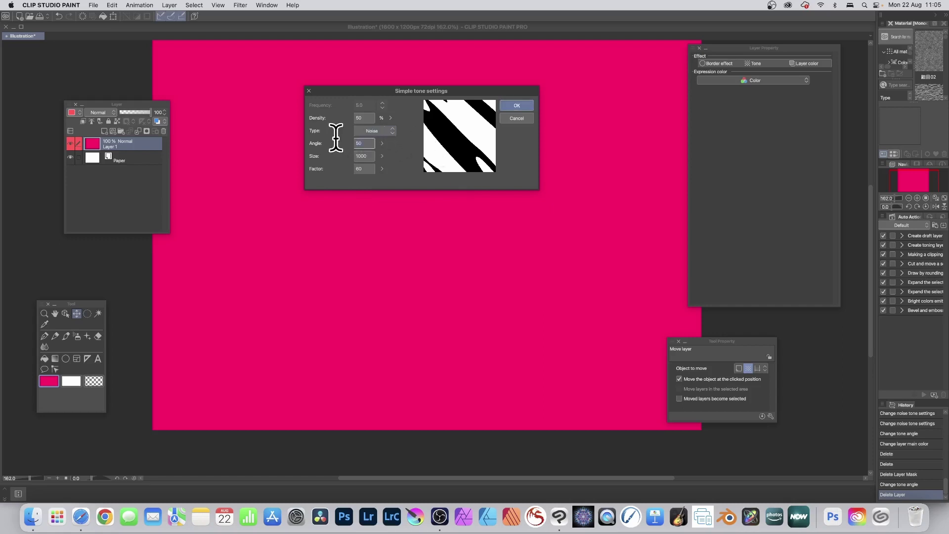
pyautogui.write('2')
pyautogui.press('Tab')
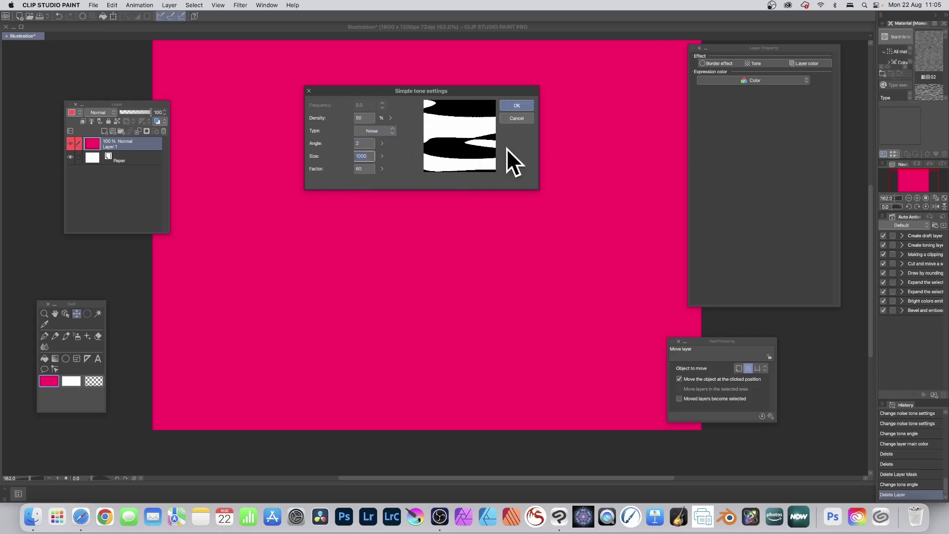
pyautogui.moveTo(381, 144)
pyautogui.mouseDown()
pyautogui.moveTo(382, 116)
pyautogui.moveTo(382, 130)
pyautogui.mouseUp()
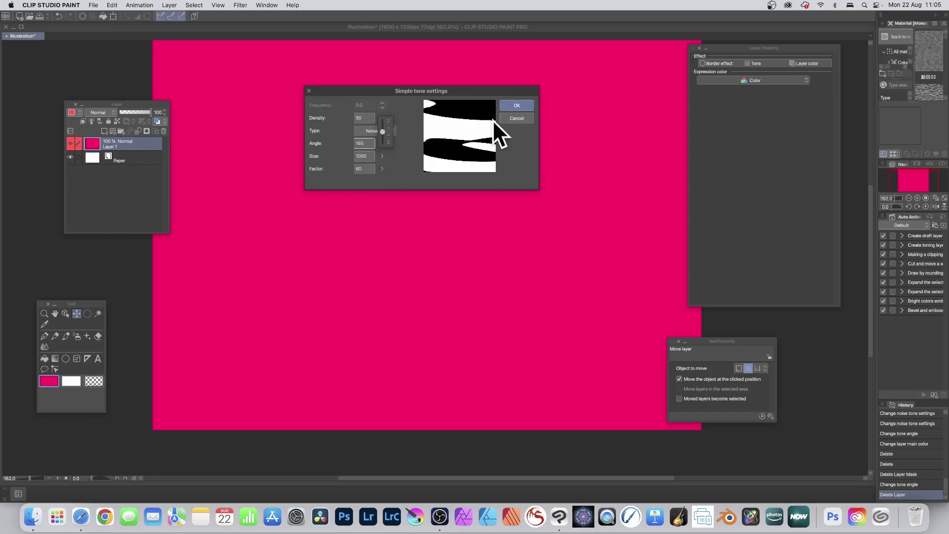
pyautogui.click(515, 105)
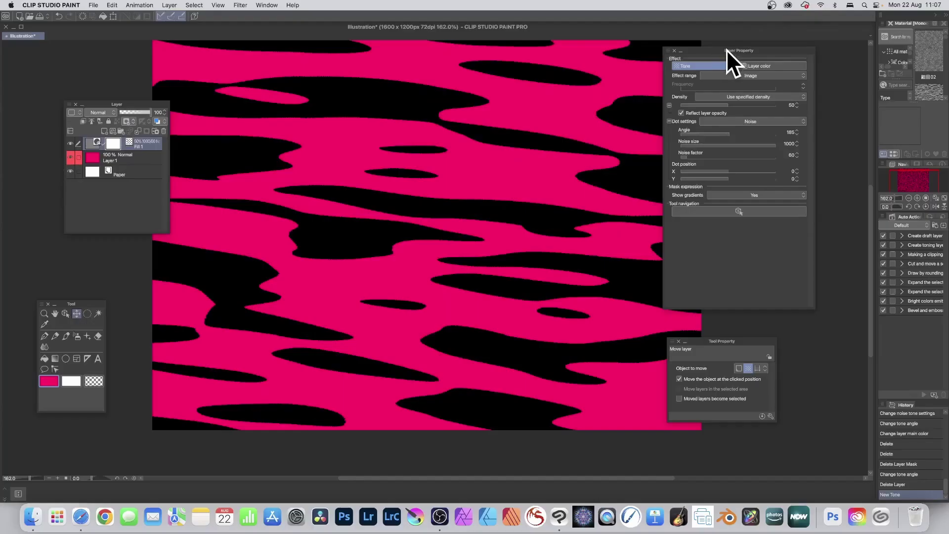
# Step: Move the Layer Property palette further left, closer to the canvas
pyautogui.moveTo(726, 49); pyautogui.dragTo(689, 50)
pyautogui.click(266, 5)
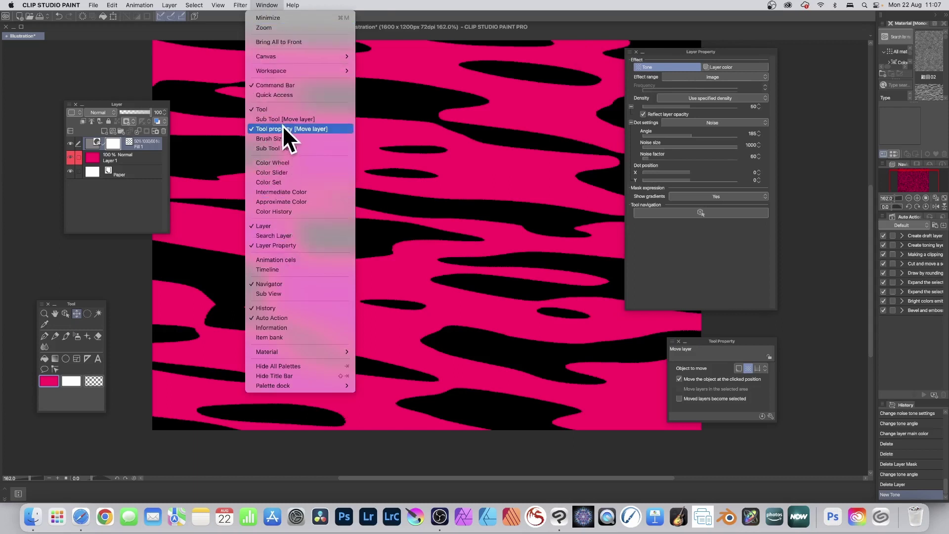
# Step: In Layer Property, keep the Image effect range and a specified tone density of 50
pyautogui.click(704, 52)
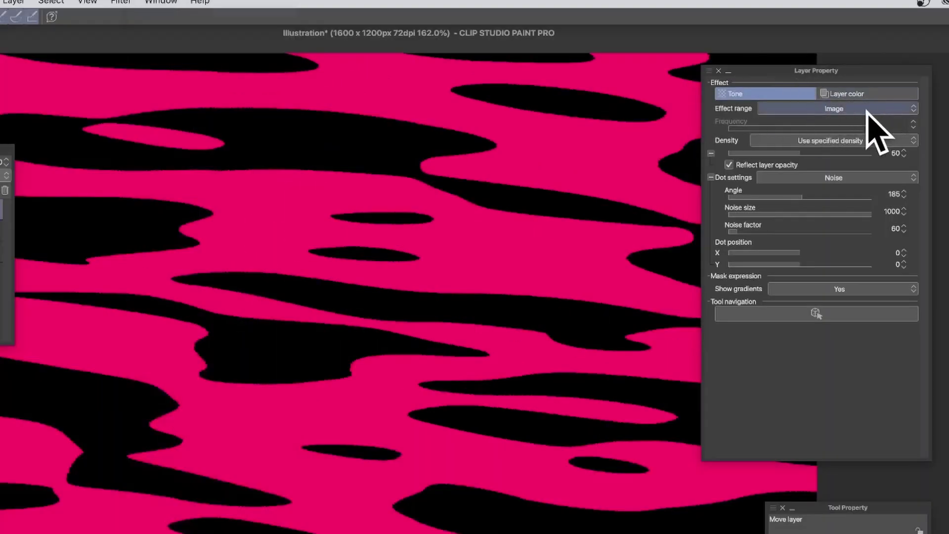
pyautogui.click(866, 110)
pyautogui.click(798, 123)
pyautogui.click(841, 140)
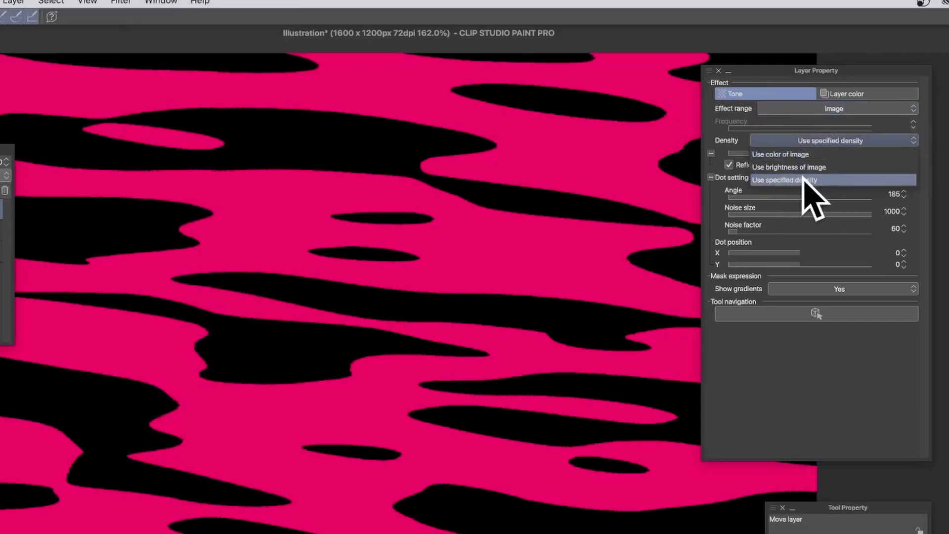
pyautogui.click(807, 181)
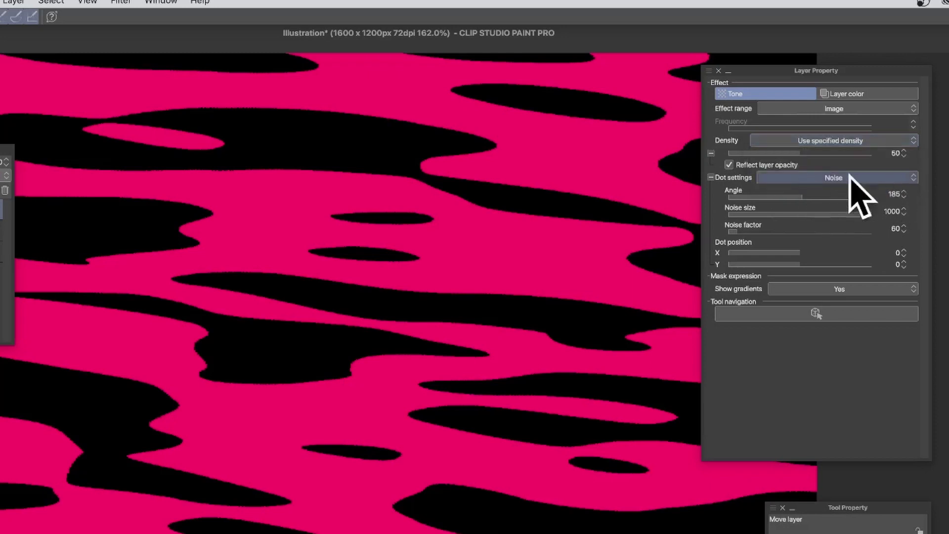
pyautogui.click(820, 178)
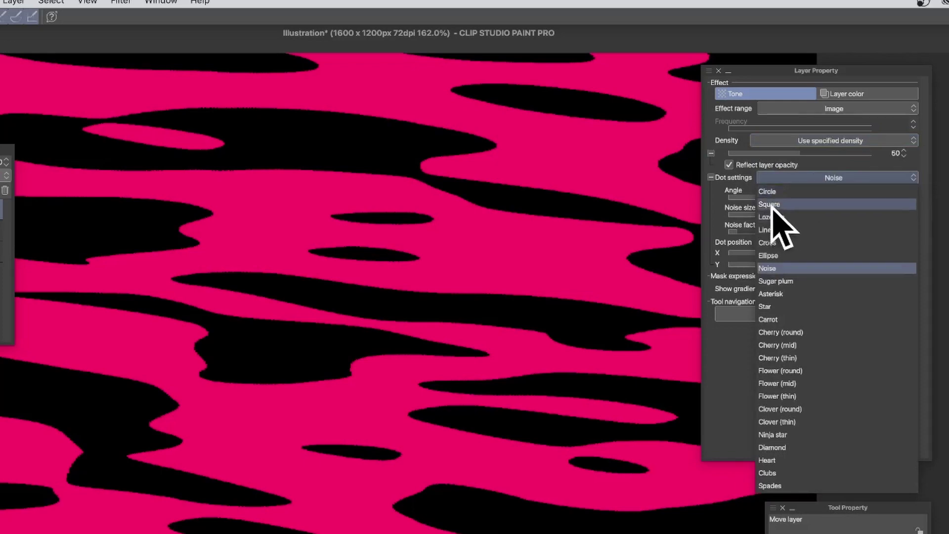
# Step: Adjust the Noise tone to angle 194, size 894, factor 625, dot position X 65, Y 62
pyautogui.click(712, 197)
pyautogui.moveTo(801, 195); pyautogui.dragTo(856, 211)
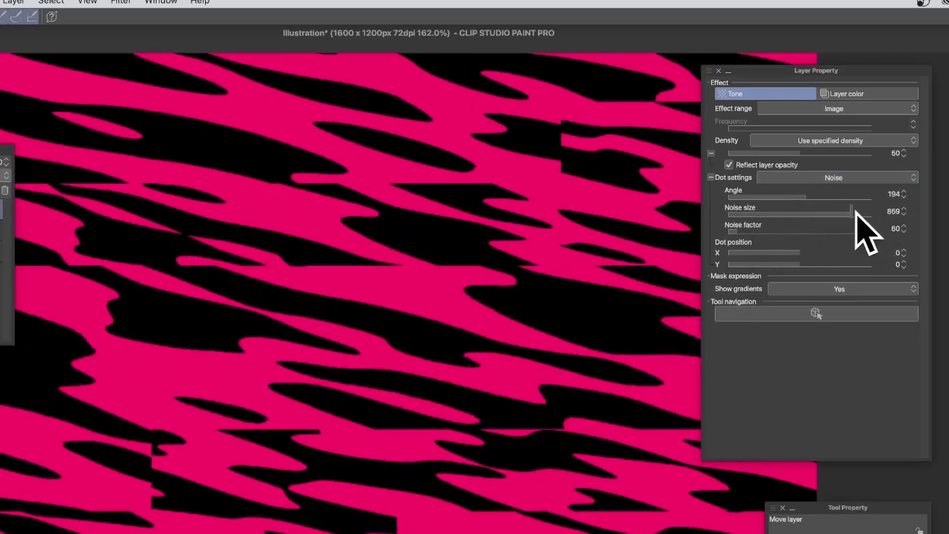
pyautogui.moveTo(753, 230); pyautogui.dragTo(816, 229)
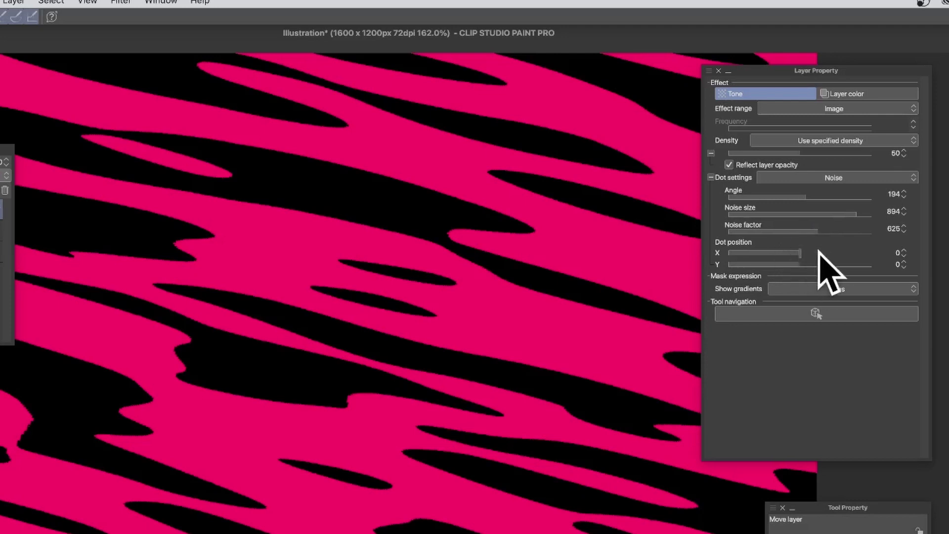
pyautogui.moveTo(798, 253); pyautogui.dragTo(840, 263)
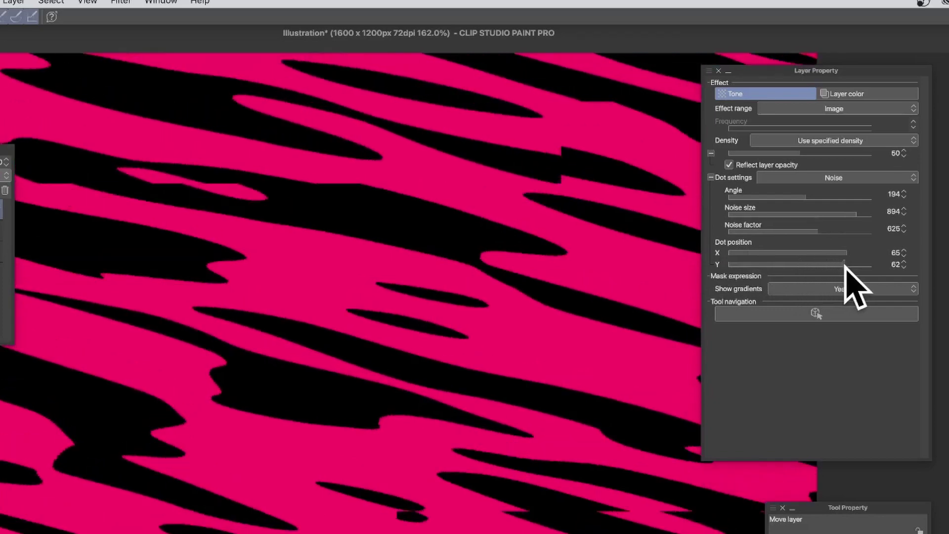
pyautogui.moveTo(861, 507); pyautogui.dragTo(579, 170)
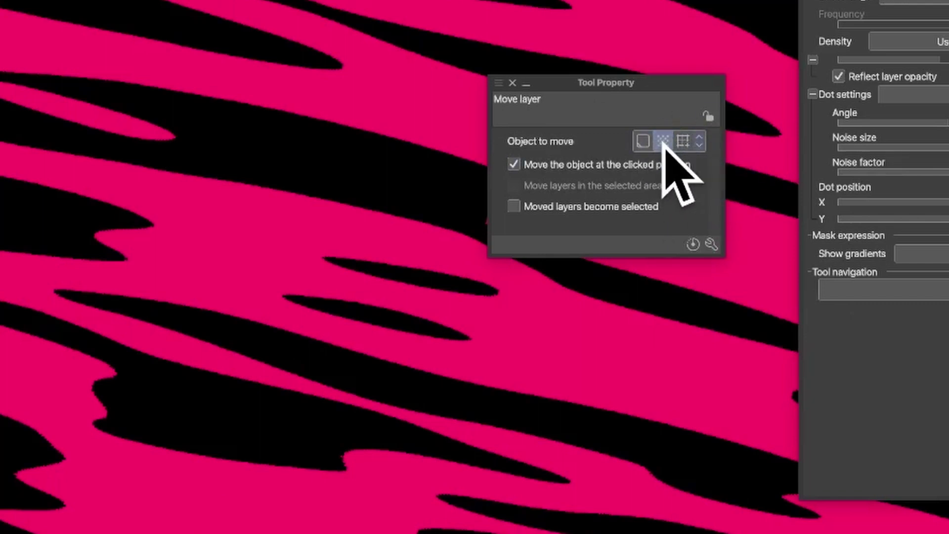
# Step: Slide the black streak tone pattern to a new spot across the canvas
pyautogui.moveTo(392, 328); pyautogui.dragTo(646, 458)
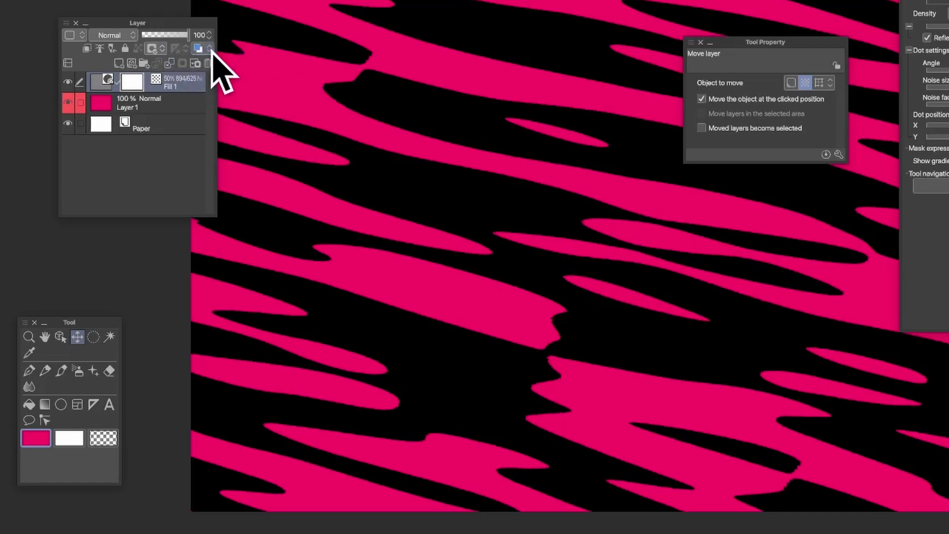
# Step: Give the tone layer a blue-violet layer color (342CFF)
pyautogui.click(210, 48)
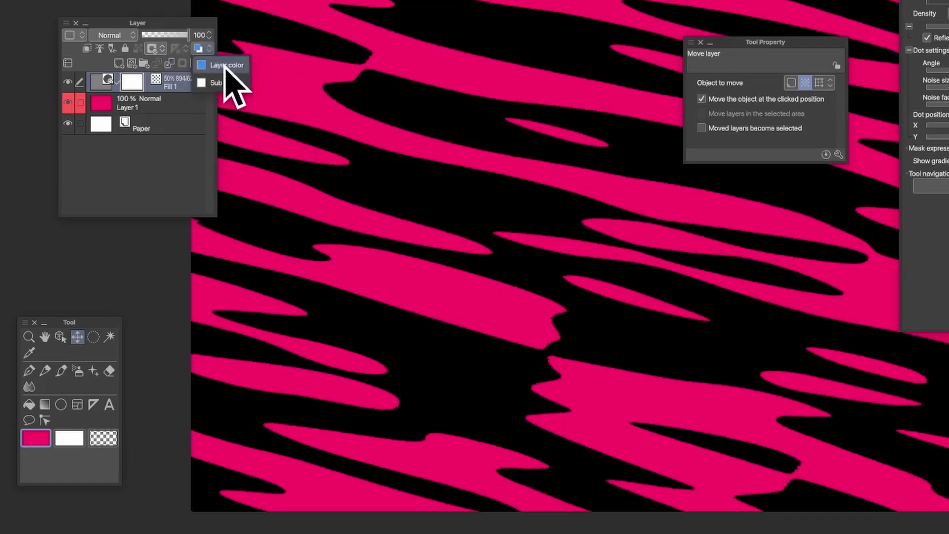
pyautogui.click(226, 65)
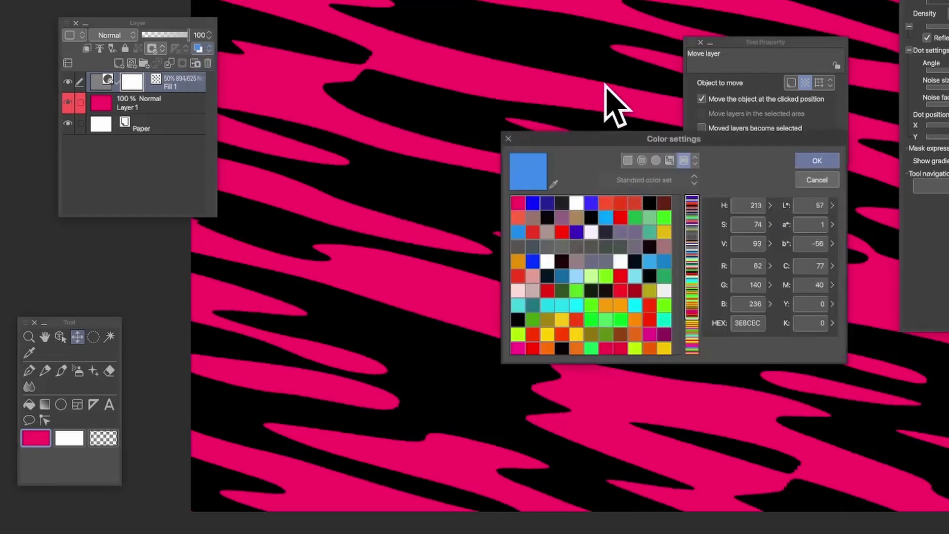
pyautogui.click(592, 202)
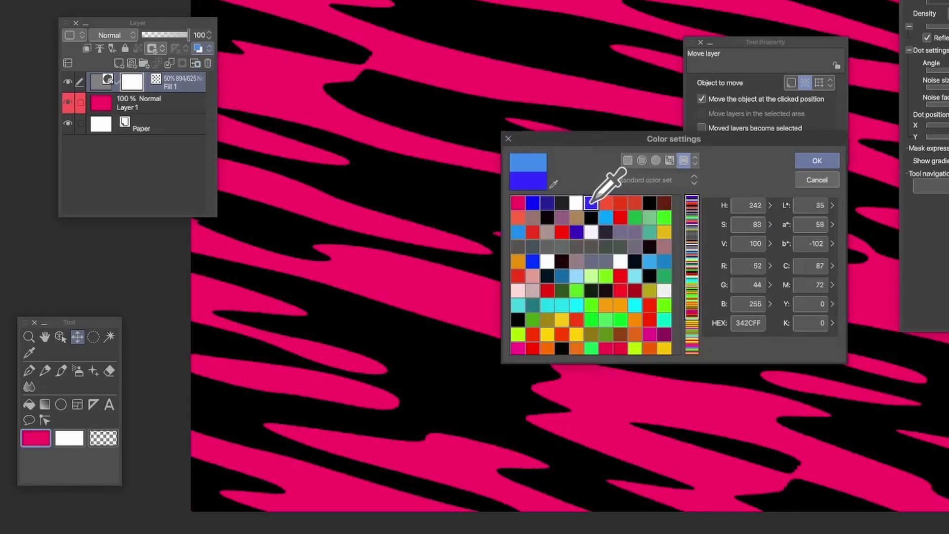
pyautogui.click(817, 162)
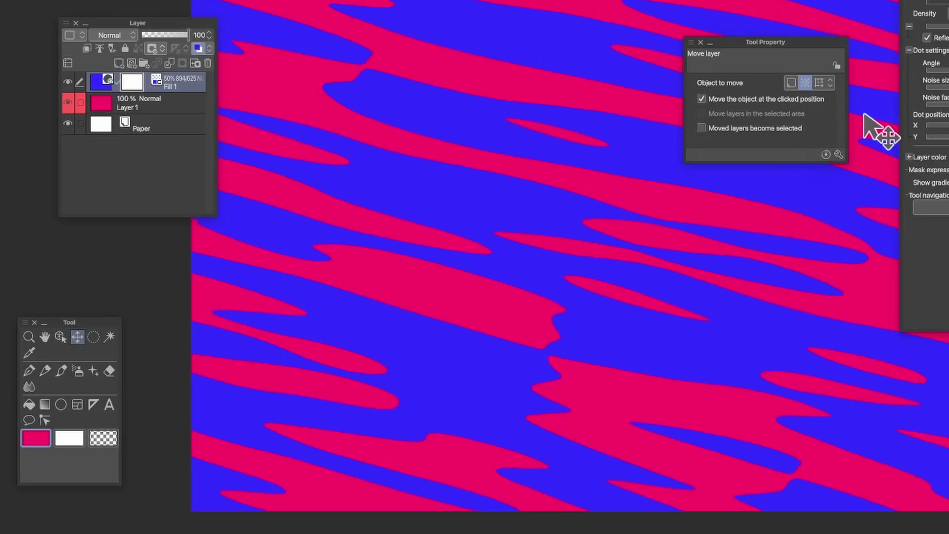
# Step: Change the tone layer's layer color to bright green (4FFA0A)
pyautogui.click(210, 48)
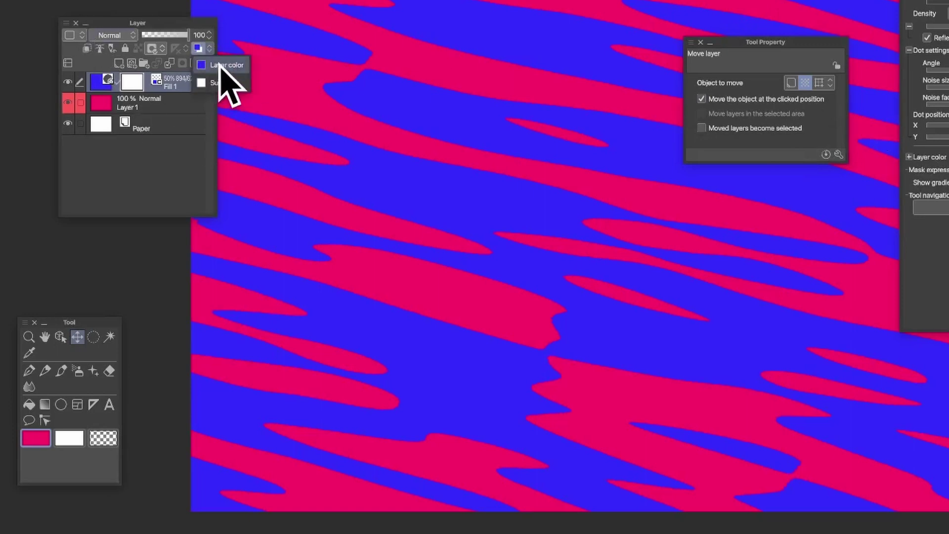
pyautogui.click(222, 65)
pyautogui.click(591, 305)
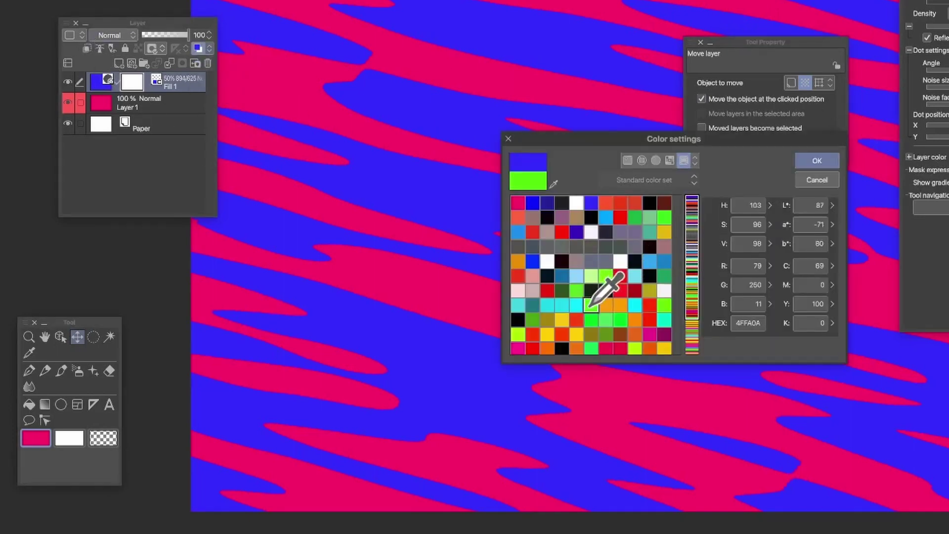
pyautogui.click(817, 160)
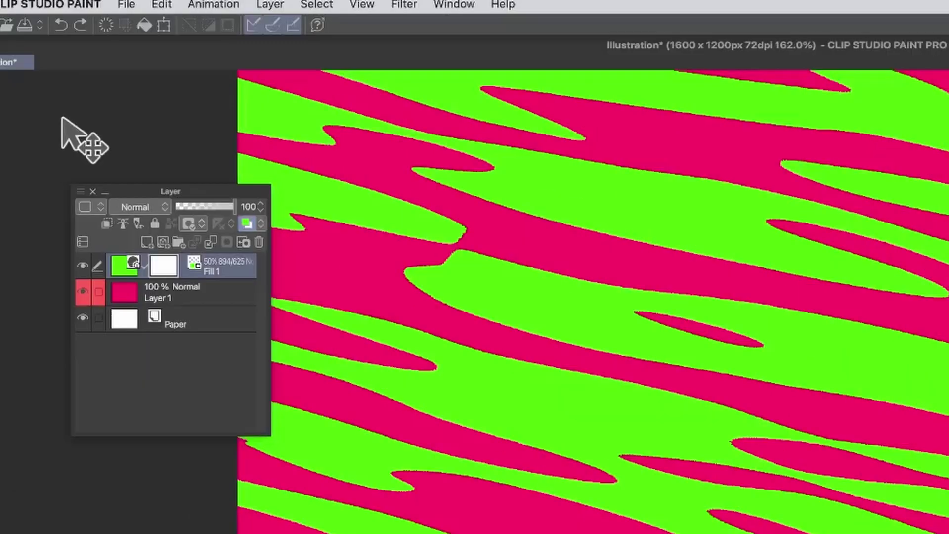
pyautogui.click(267, 3)
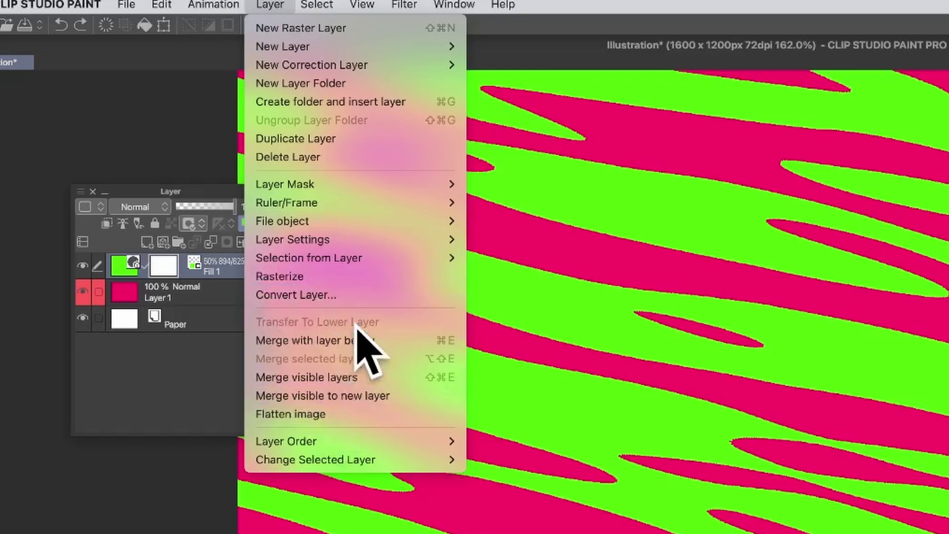
# Step: Merge the green Fill 1 tone layer down into Layer 1
pyautogui.click(296, 341)
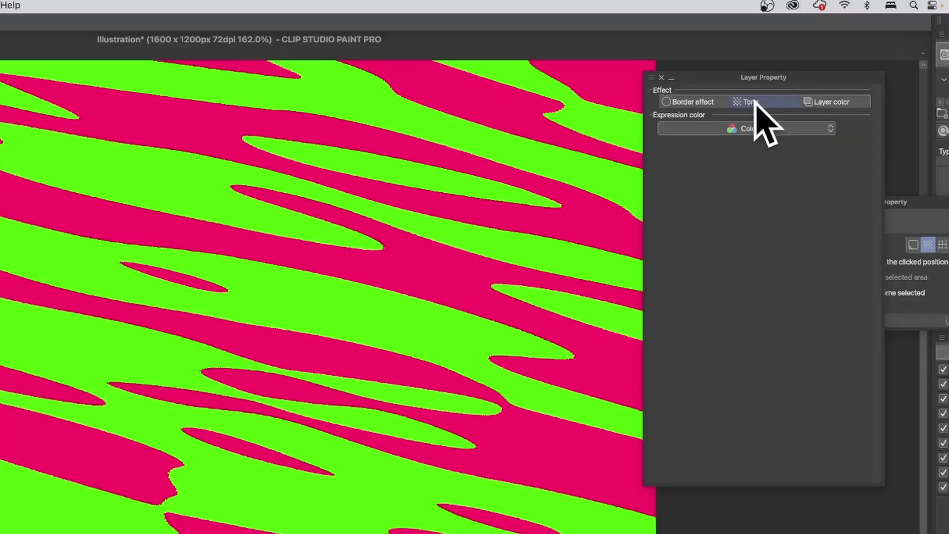
# Step: Give Layer 1 an image-colour Noise tone with angle 170, size 708 and factor 277
pyautogui.click(755, 102)
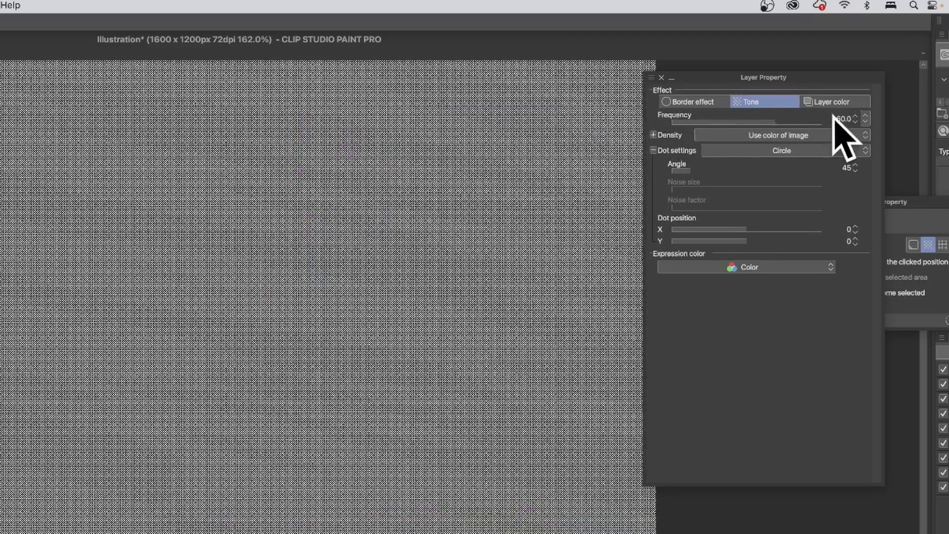
pyautogui.moveTo(761, 122); pyautogui.dragTo(736, 123)
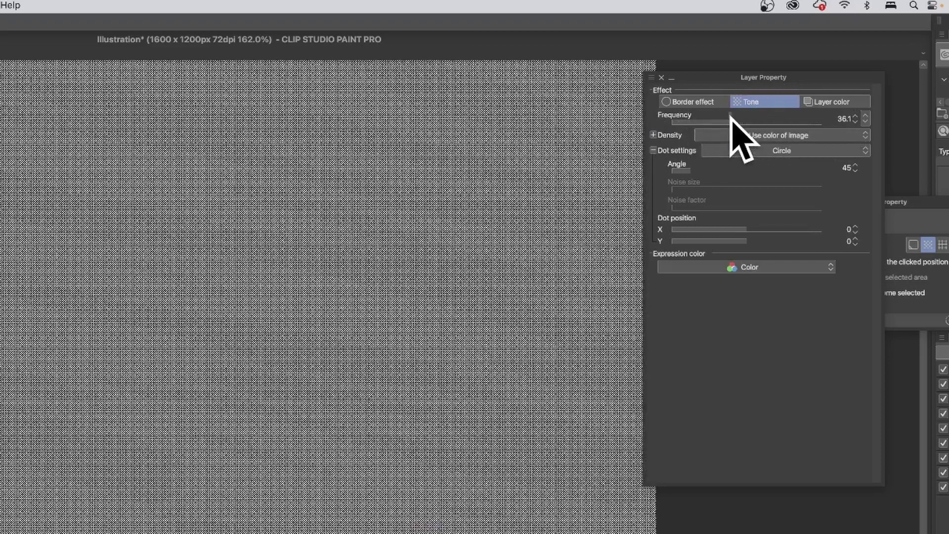
pyautogui.click(791, 134)
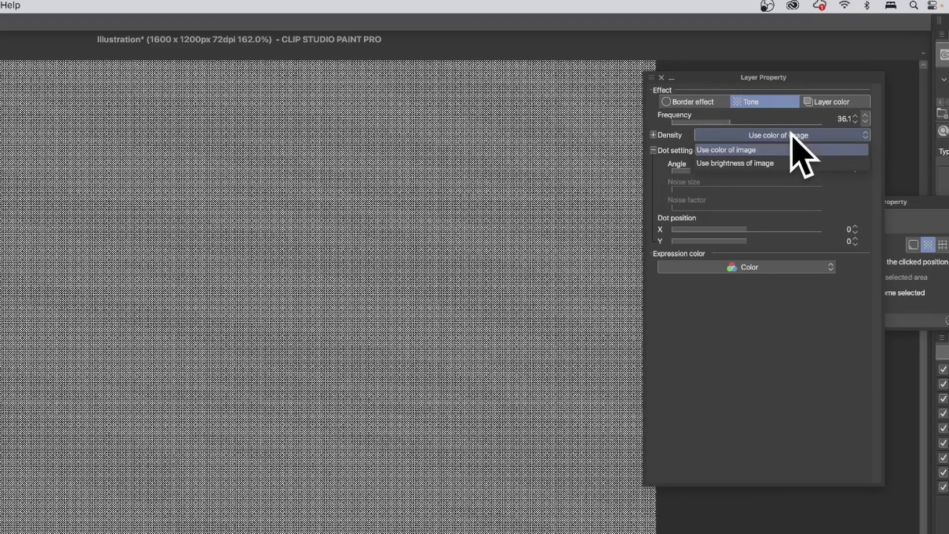
pyautogui.click(778, 163)
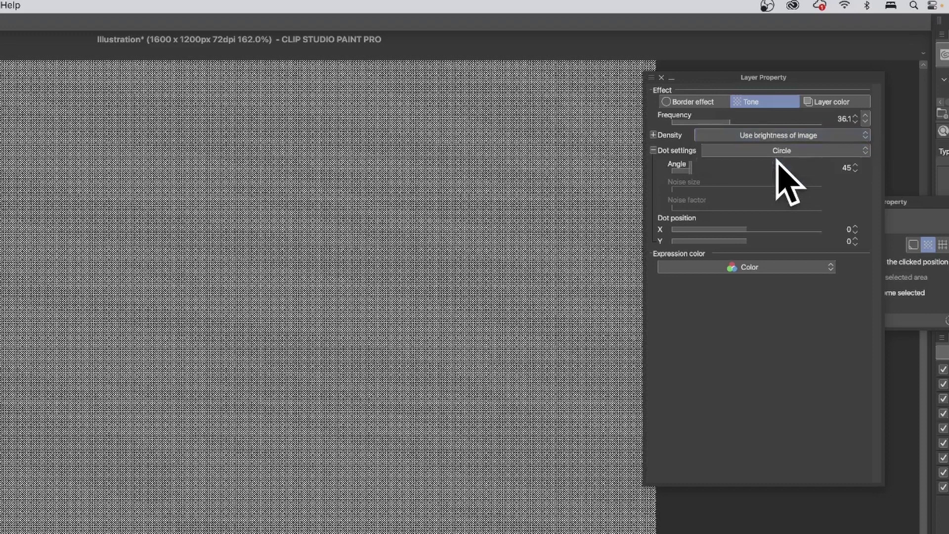
pyautogui.click(767, 138)
pyautogui.click(769, 148)
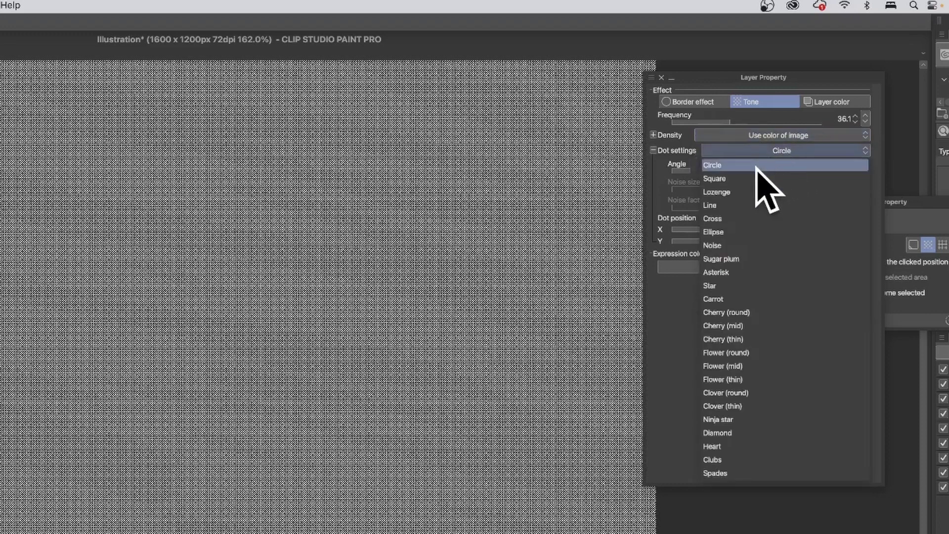
pyautogui.click(723, 245)
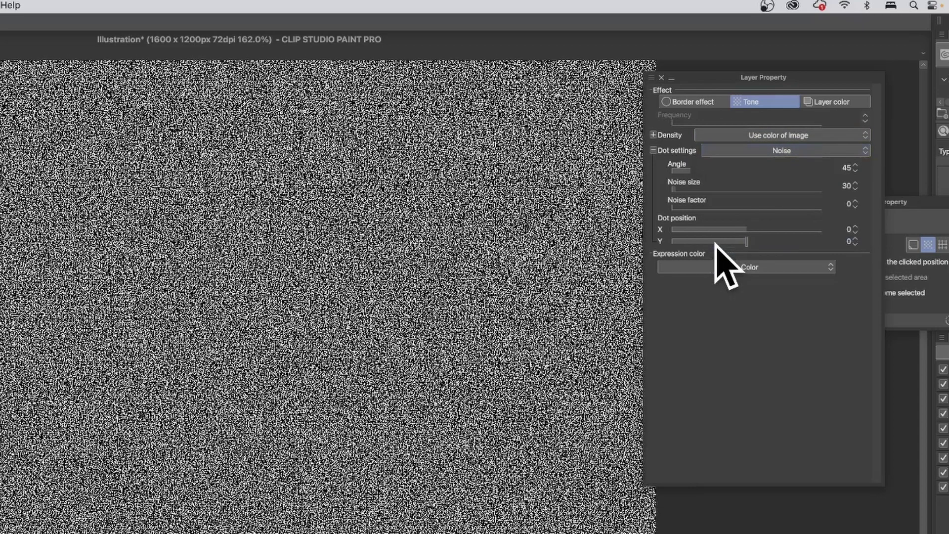
pyautogui.moveTo(687, 171); pyautogui.dragTo(778, 191)
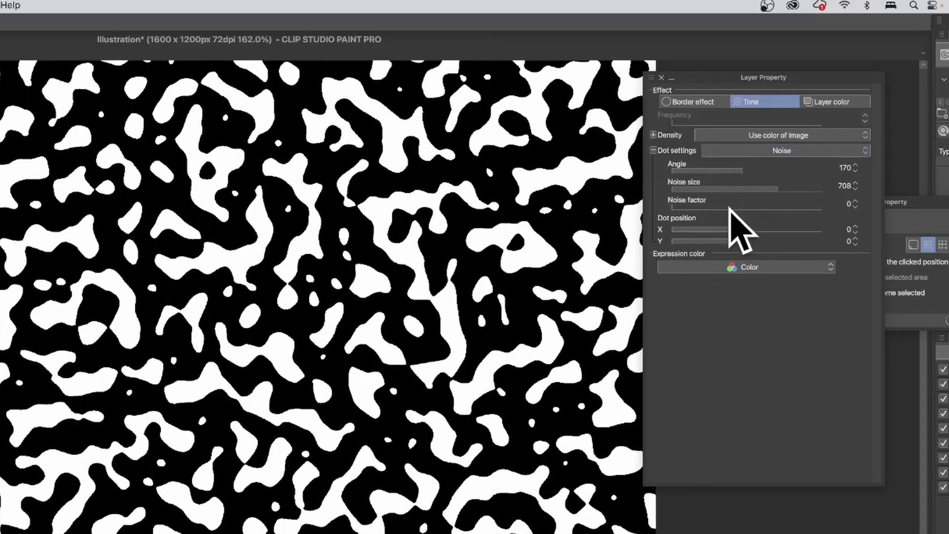
pyautogui.moveTo(730, 208); pyautogui.dragTo(737, 206)
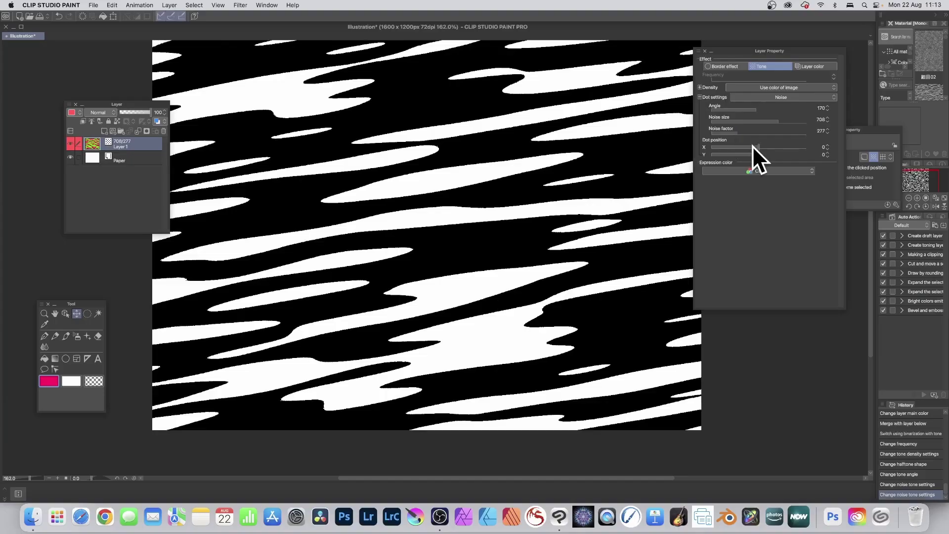
pyautogui.moveTo(753, 145); pyautogui.dragTo(743, 153)
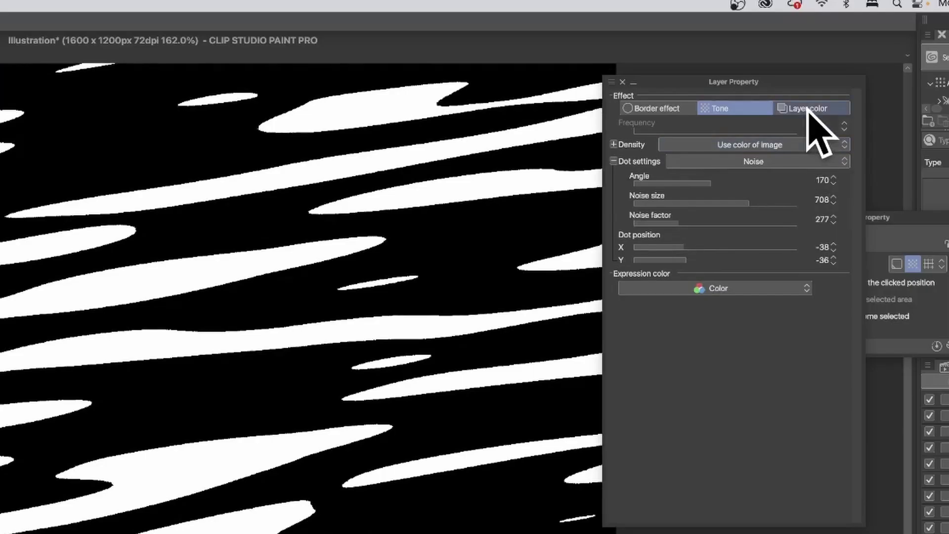
# Step: Enable Layer color on the streak layer and set it to yellow E48910
pyautogui.click(807, 109)
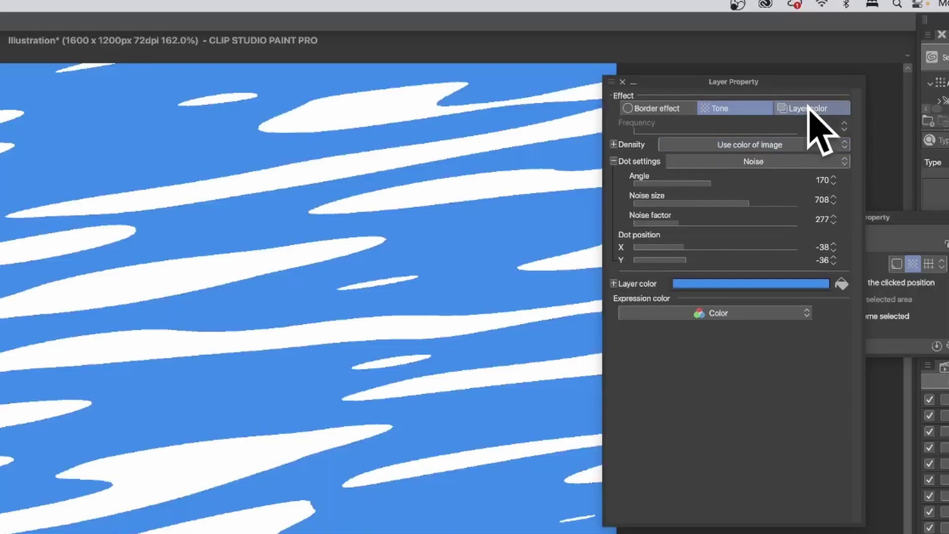
pyautogui.click(726, 285)
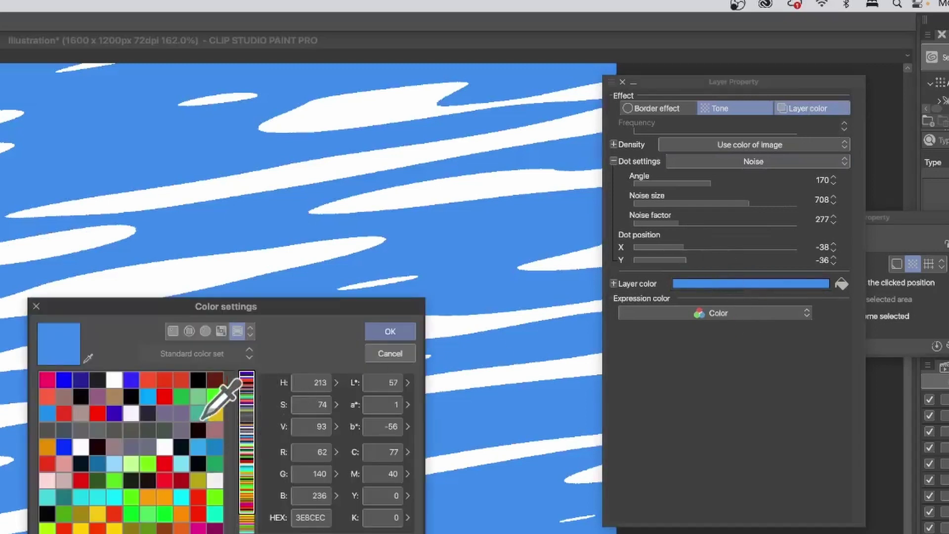
pyautogui.click(216, 412)
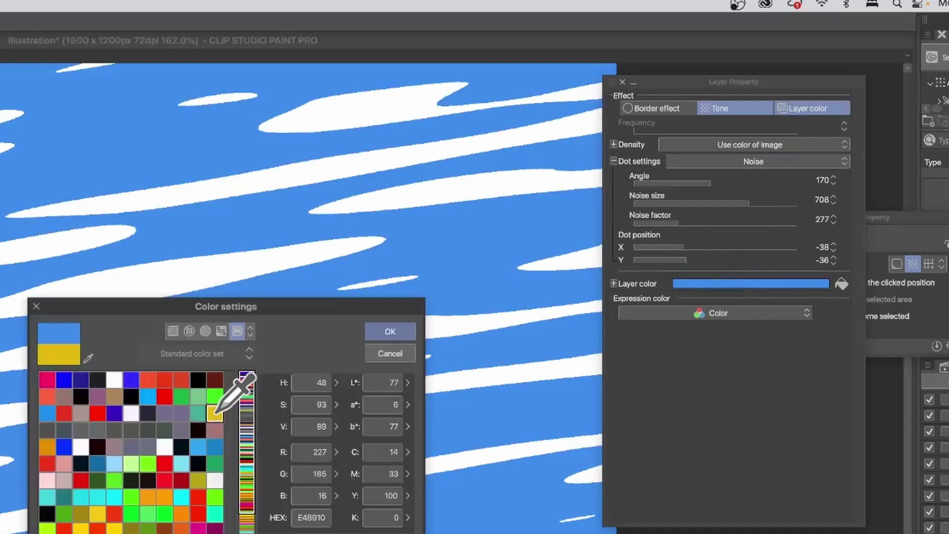
pyautogui.click(391, 331)
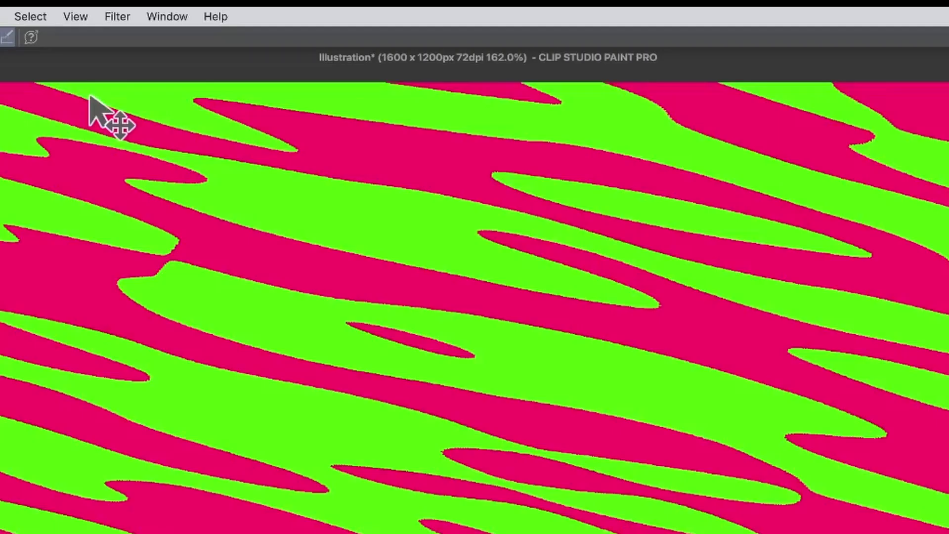
# Step: Blur the pink and green streaks with a Gaussian blur of strength about 62.86
pyautogui.click(120, 16)
pyautogui.moveTo(121, 41)
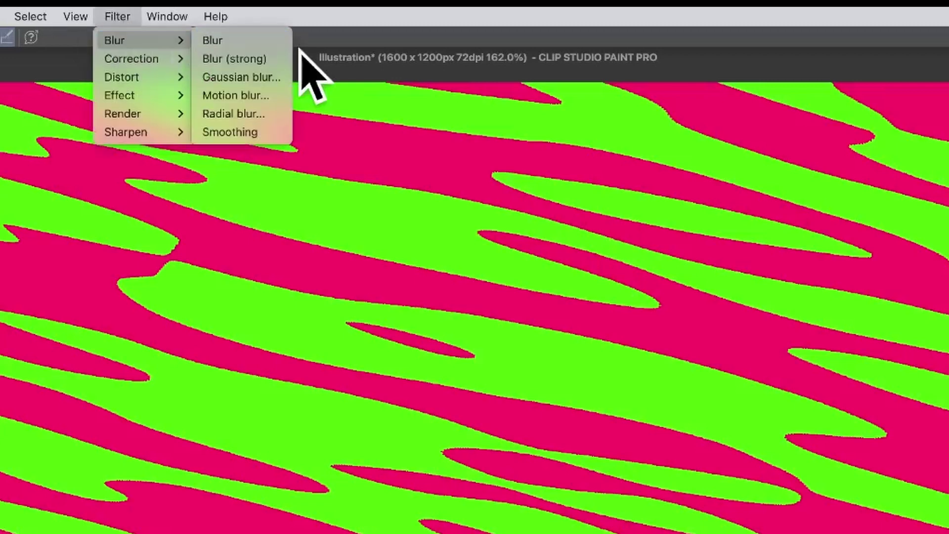
pyautogui.click(270, 76)
pyautogui.moveTo(361, 496); pyautogui.dragTo(423, 497)
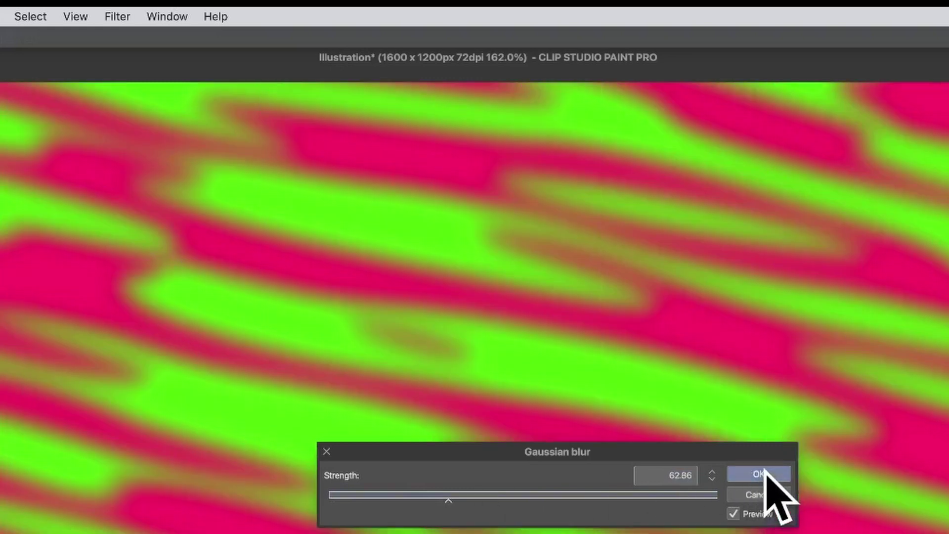
pyautogui.click(762, 475)
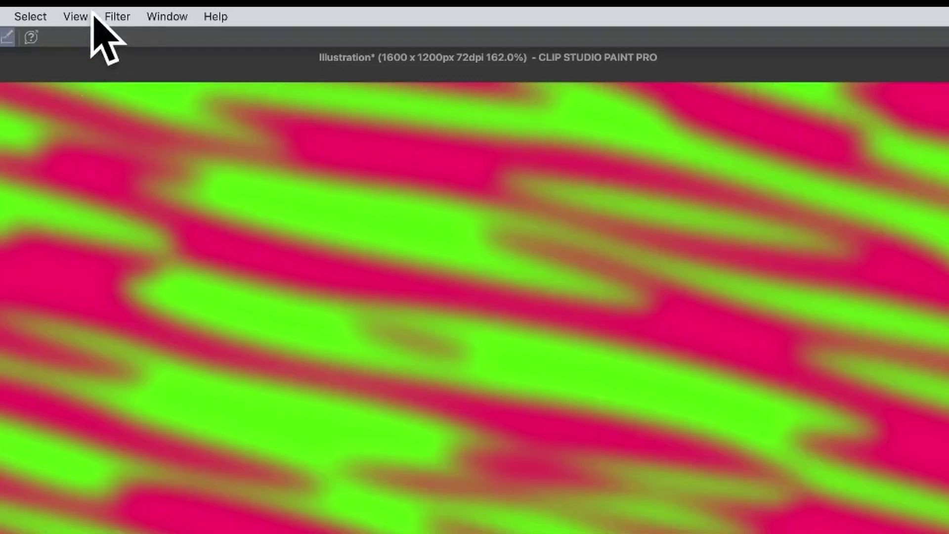
# Step: Apply a Sine Wave distortion with default settings (2 waves, amplitude 10–40)
pyautogui.click(119, 14)
pyautogui.moveTo(133, 78)
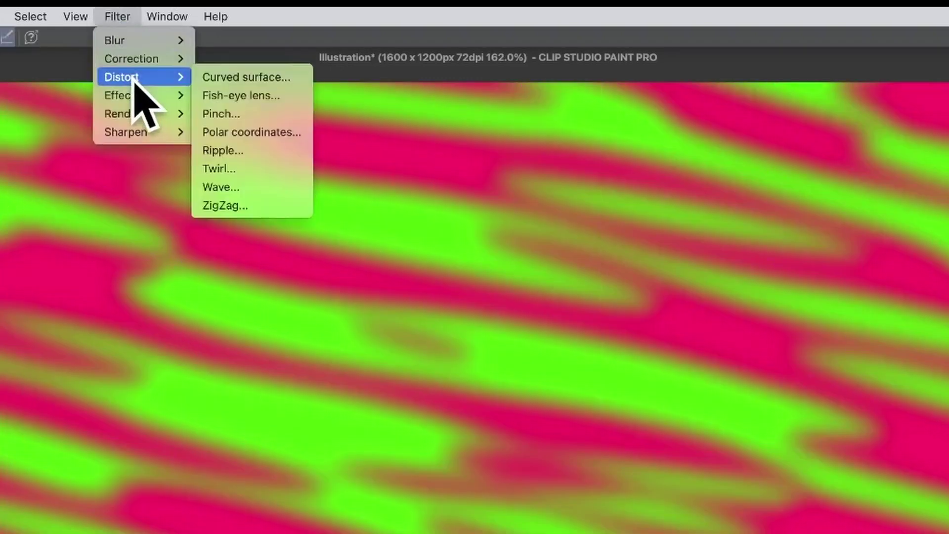
pyautogui.click(233, 184)
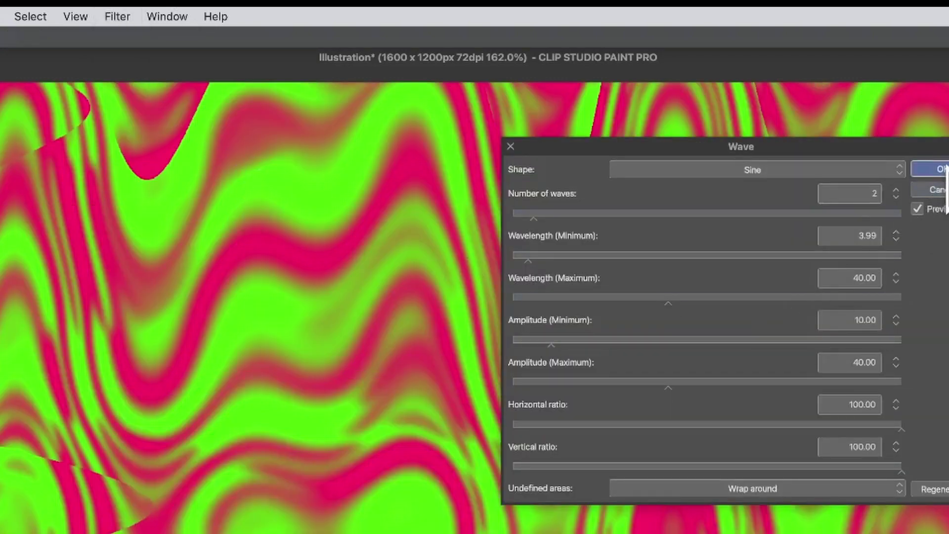
pyautogui.click(942, 169)
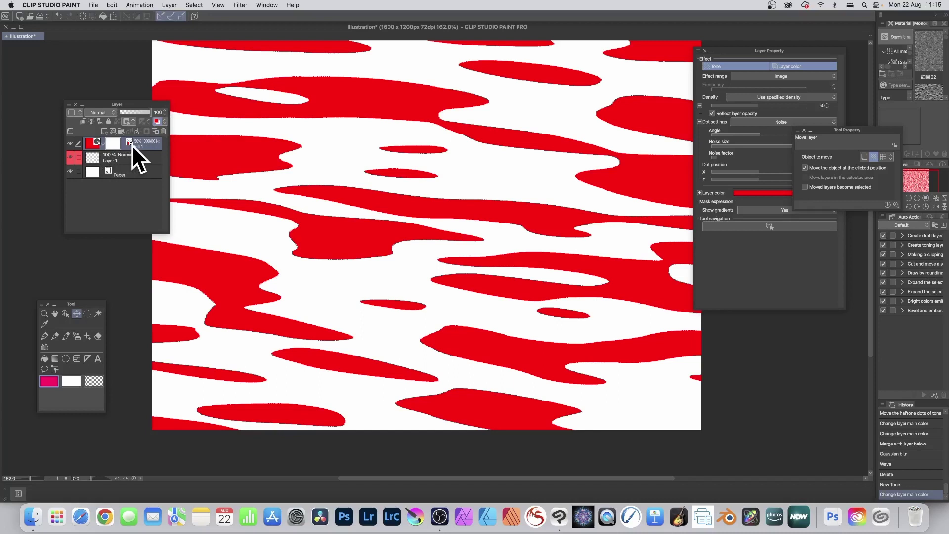
# Step: Create a new tone layer, Fill 2, with density 20 and angle 50
pyautogui.click(169, 5)
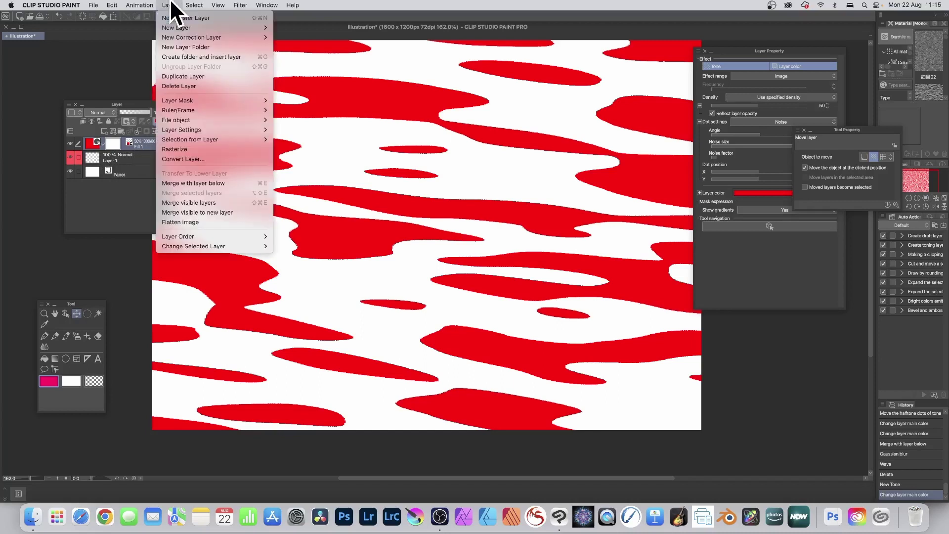
pyautogui.moveTo(168, 27)
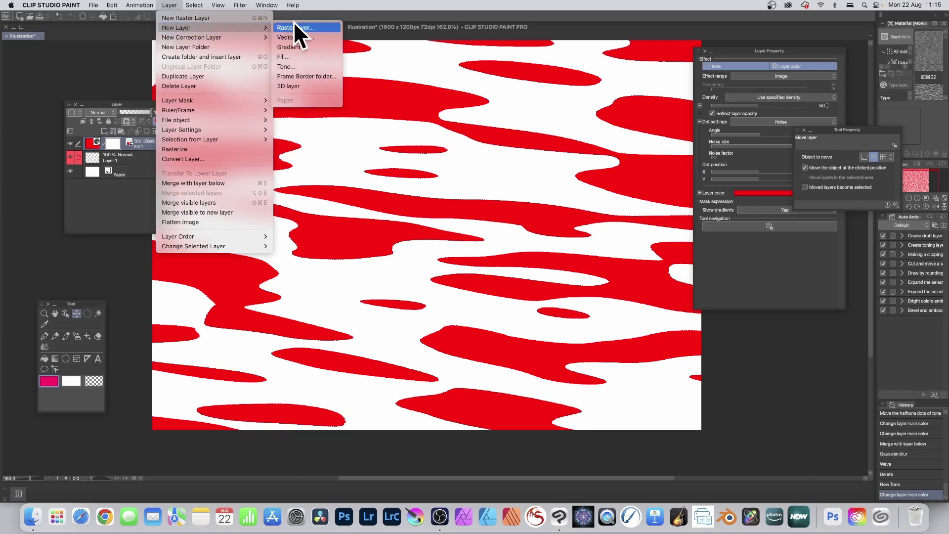
pyautogui.click(288, 66)
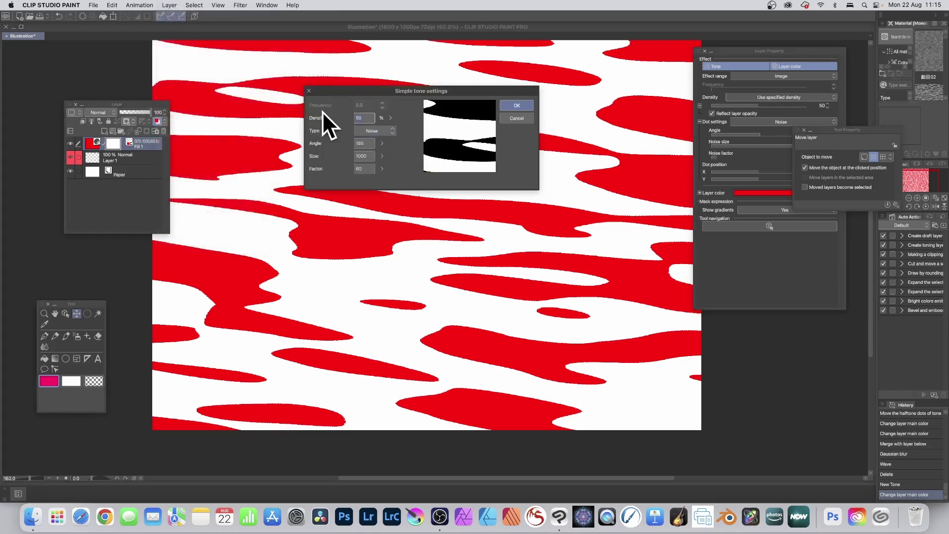
pyautogui.write('20')
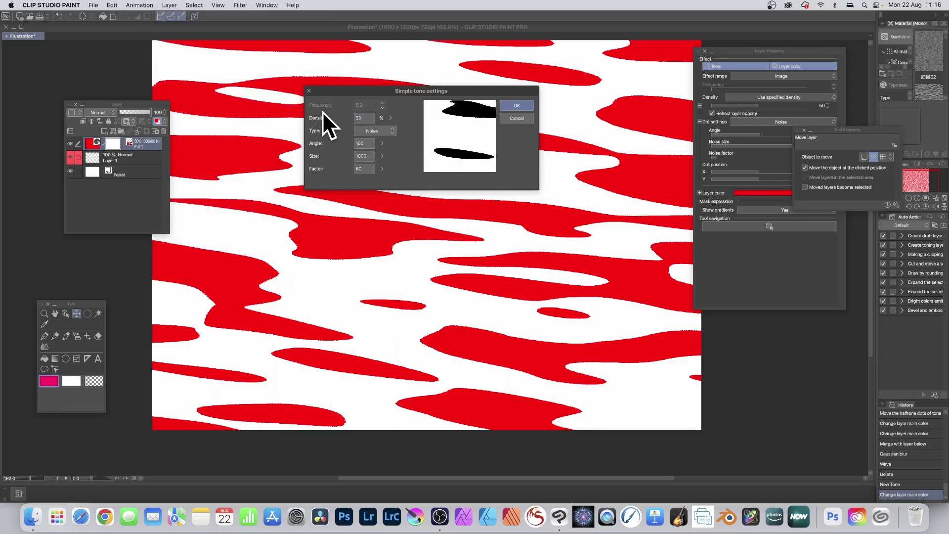
pyautogui.press('Tab')
pyautogui.write('50')
pyautogui.press('Tab')
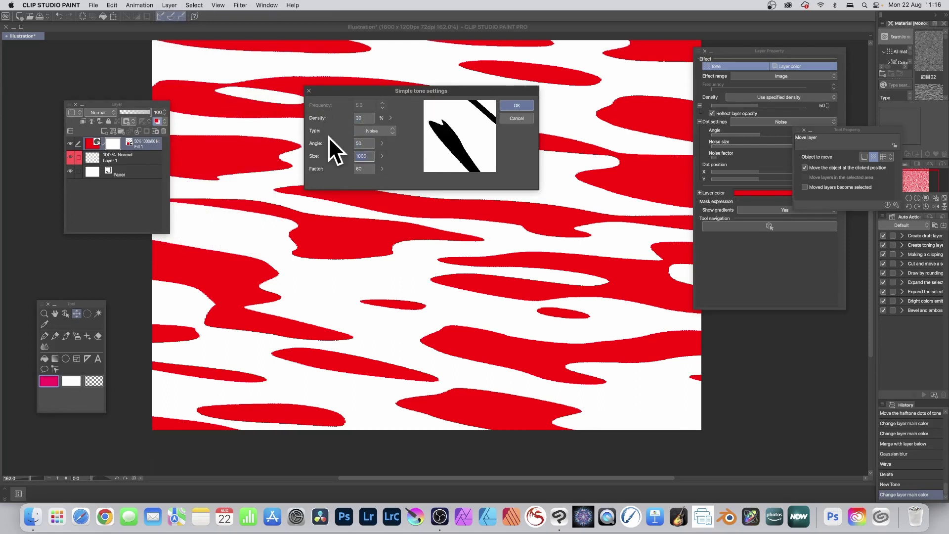
pyautogui.click(514, 106)
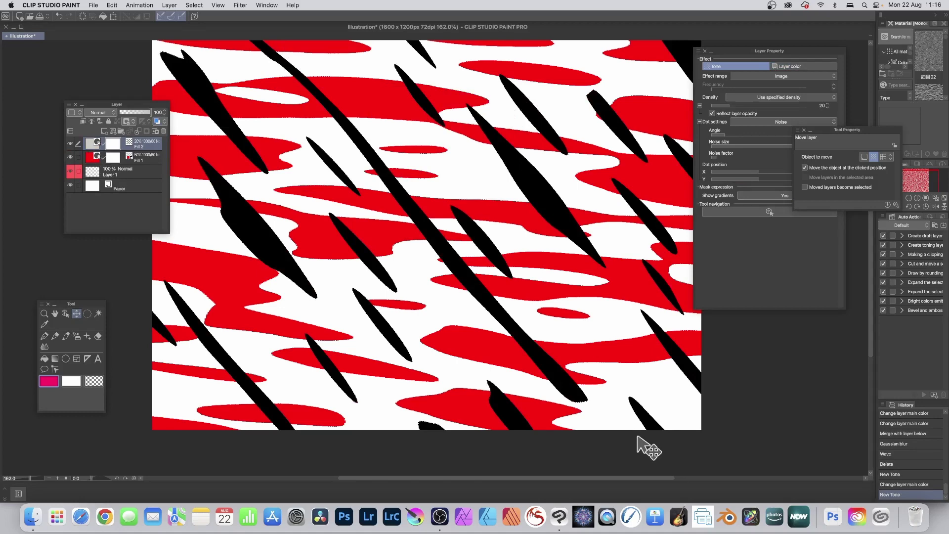
# Step: Add a third noise tone layer, Fill 3, giving blue vertical streaks
pyautogui.click(173, 4)
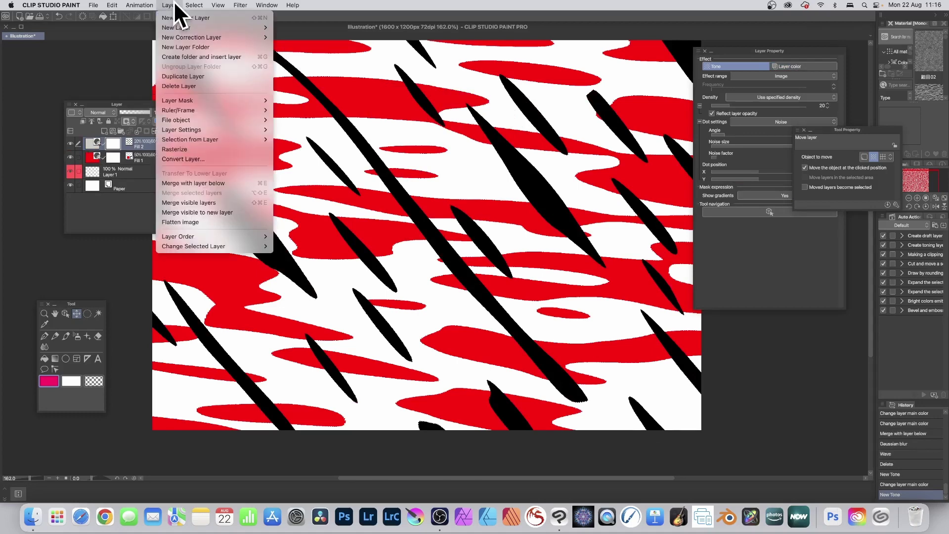
pyautogui.click(209, 202)
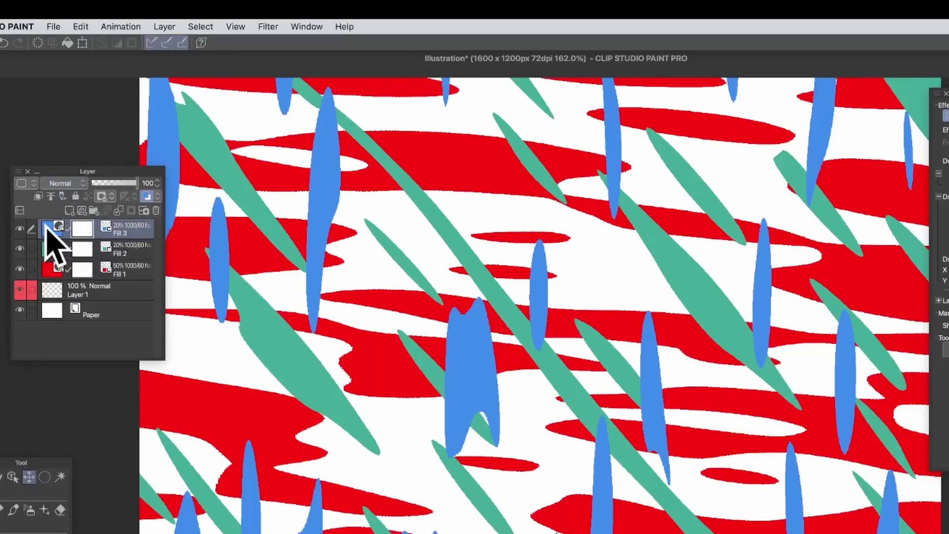
# Step: Set Fill 3 to Difference blend mode, then merge all visible layers into Fill 3
pyautogui.click(55, 182)
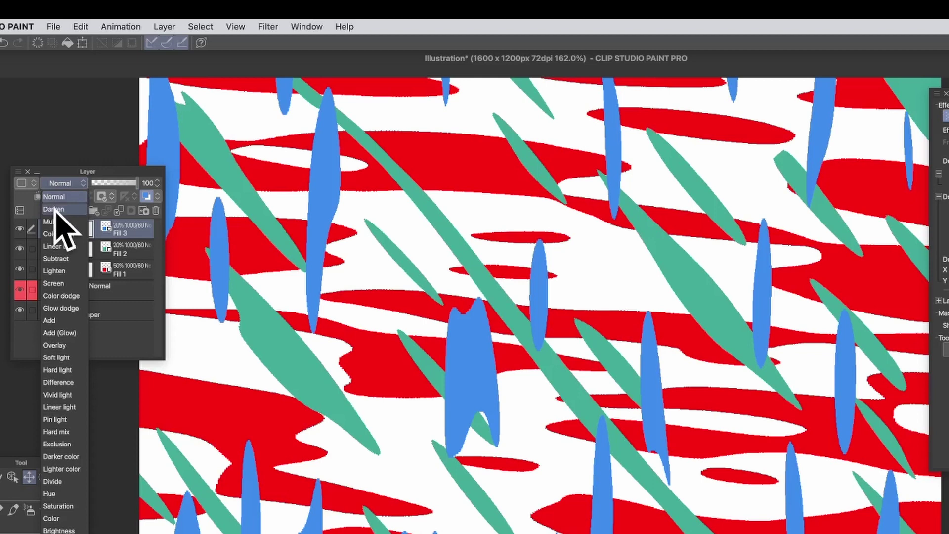
pyautogui.click(66, 271)
pyautogui.click(68, 184)
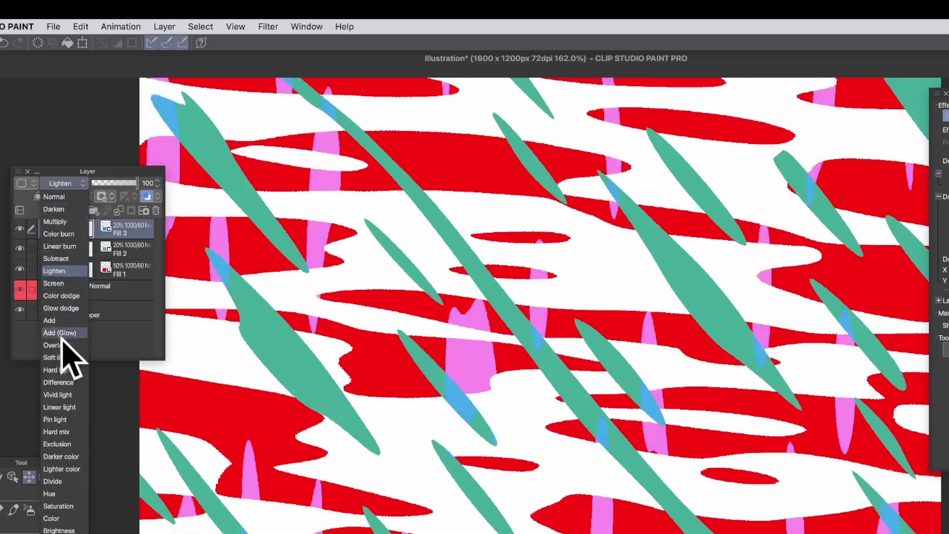
pyautogui.click(59, 382)
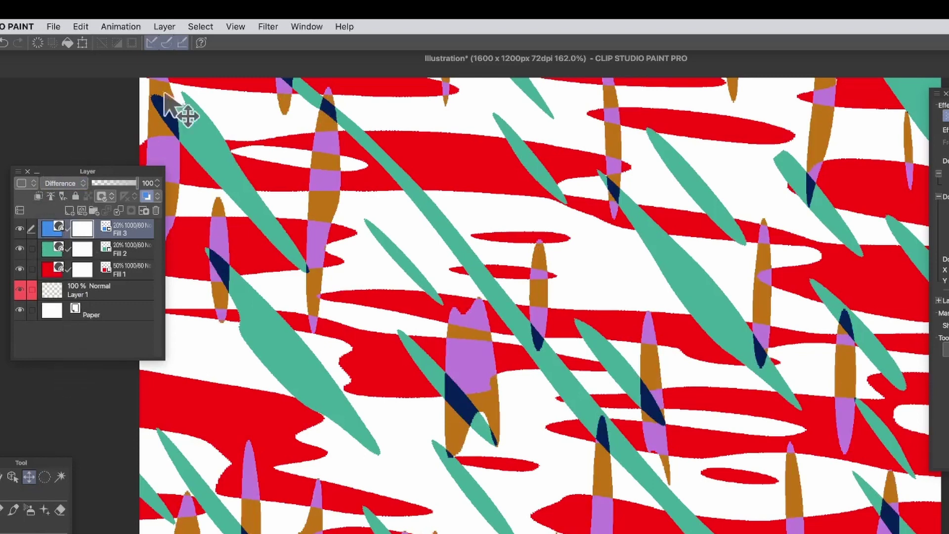
pyautogui.click(166, 27)
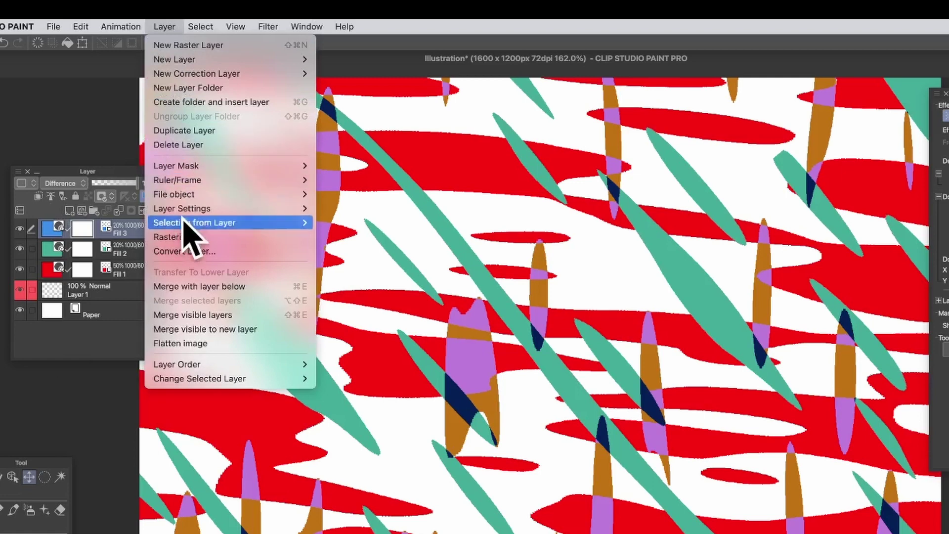
pyautogui.click(228, 322)
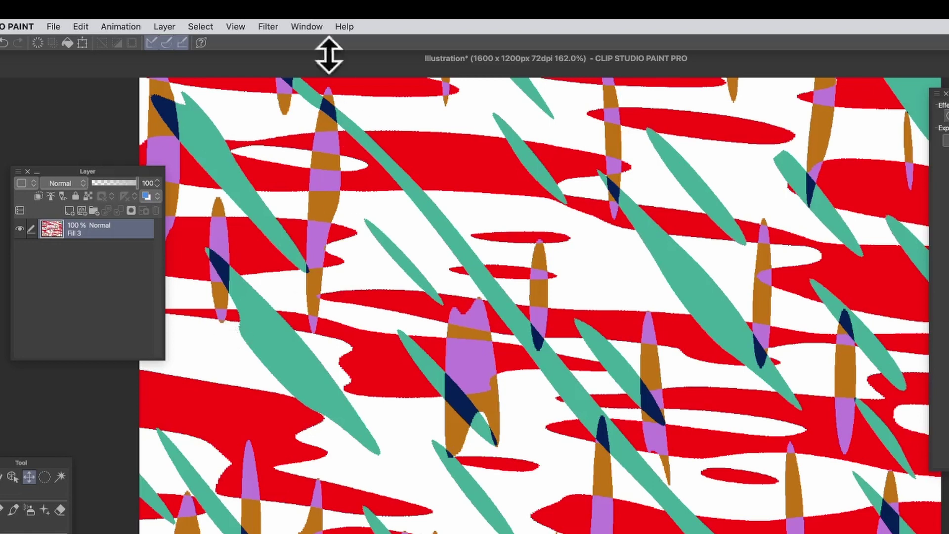
# Step: Apply a Gaussian blur of strength 41.76 to the merged artwork
pyautogui.click(271, 23)
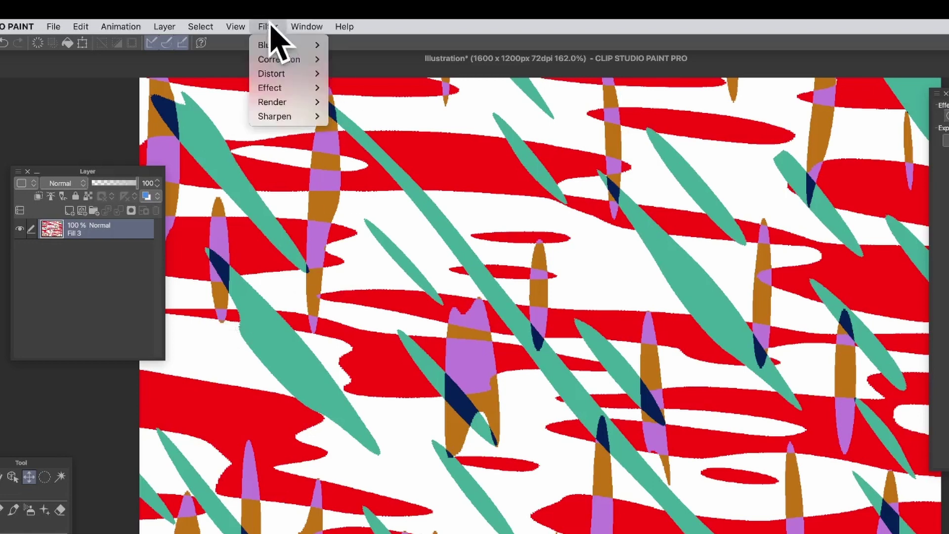
pyautogui.moveTo(275, 45)
pyautogui.click(376, 74)
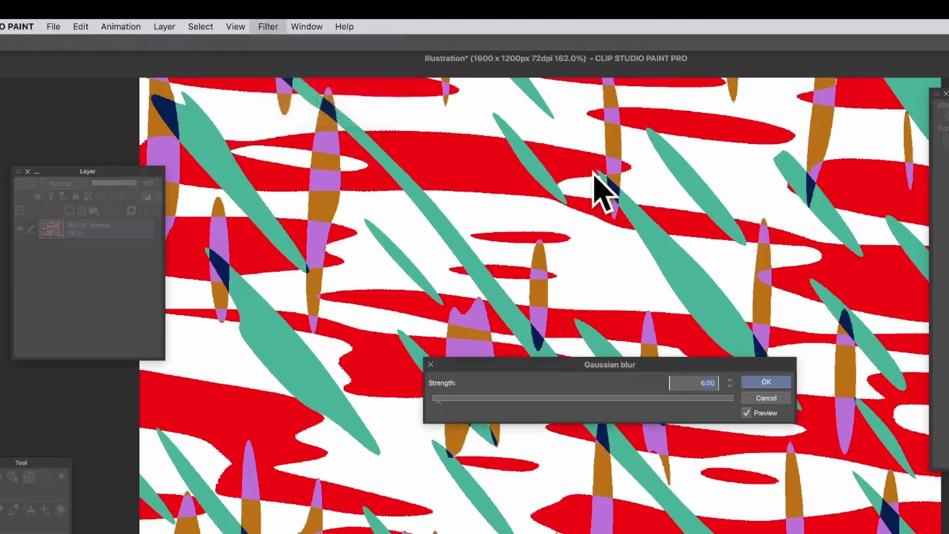
pyautogui.moveTo(459, 401); pyautogui.dragTo(493, 401)
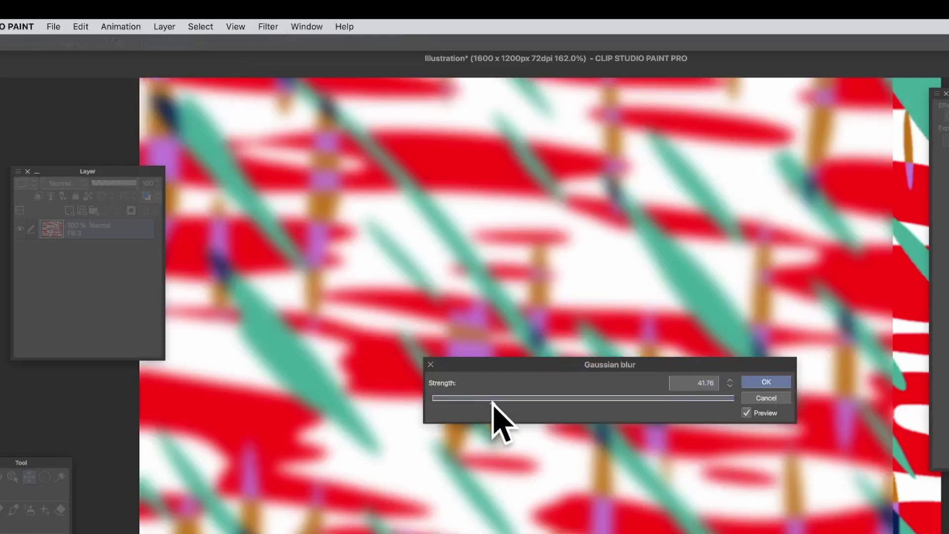
pyautogui.click(768, 382)
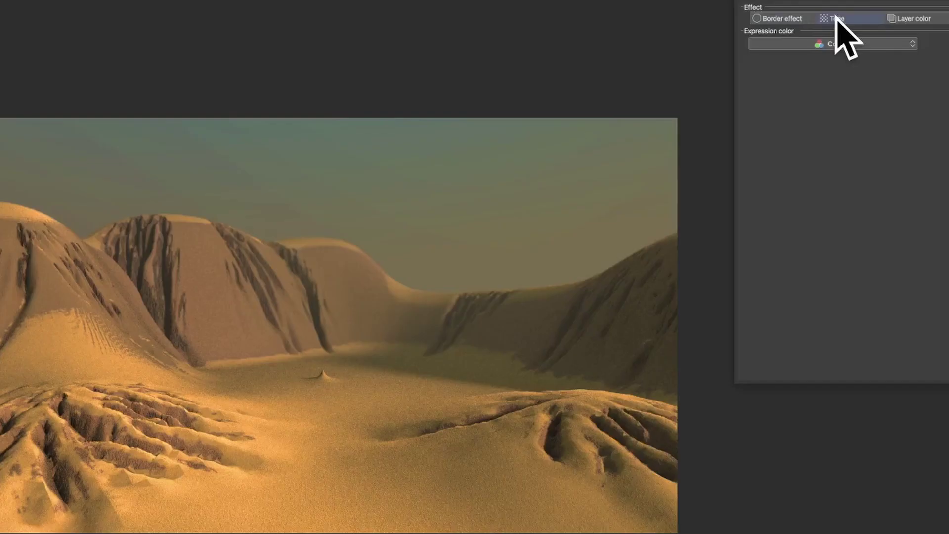
# Step: Turn the desert photo into a blue Noise tone: angle 149, size 143, factor 63
pyautogui.click(837, 20)
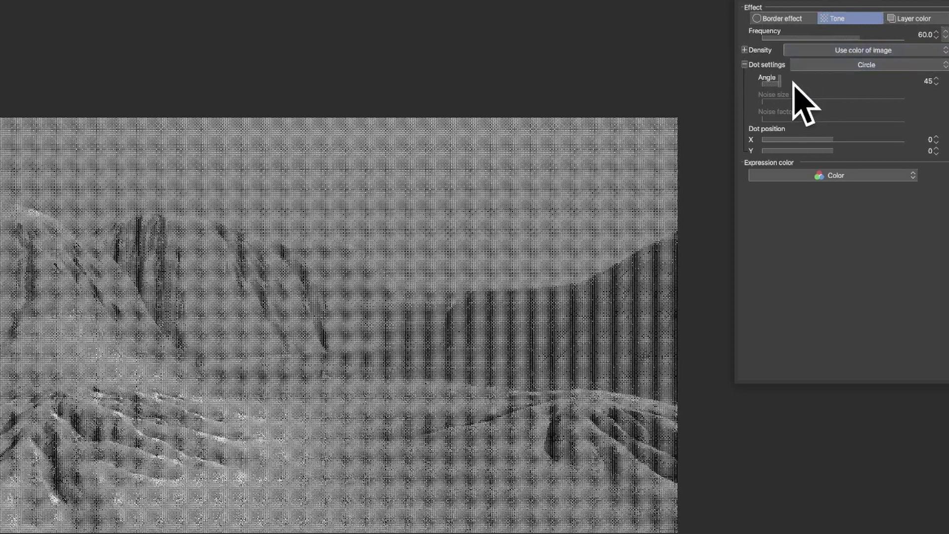
pyautogui.click(849, 64)
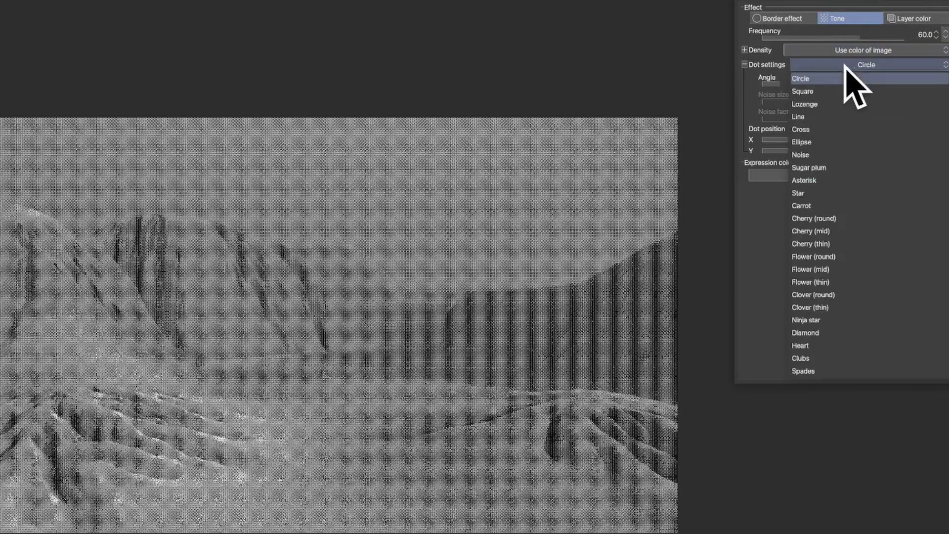
pyautogui.click(832, 155)
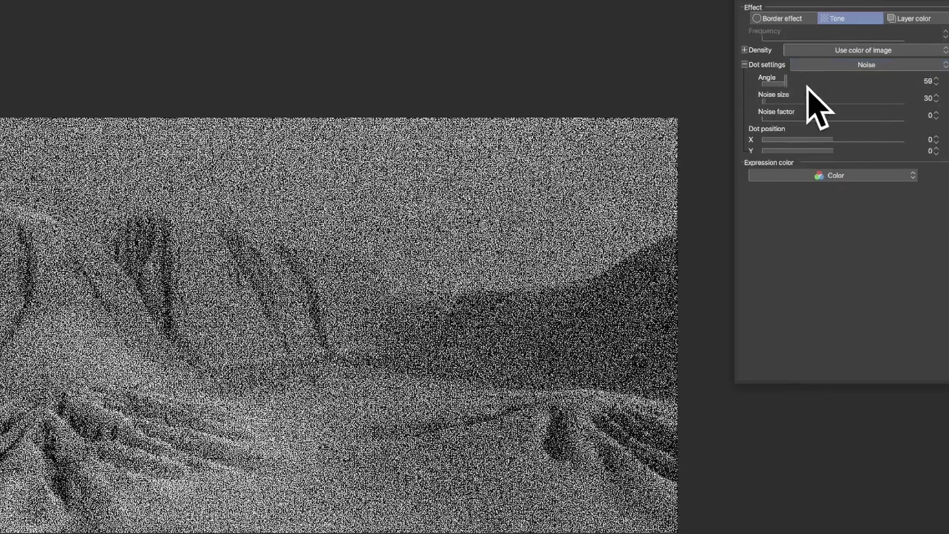
pyautogui.click(822, 83)
pyautogui.moveTo(777, 96)
pyautogui.mouseDown()
pyautogui.moveTo(842, 97)
pyautogui.moveTo(783, 97)
pyautogui.mouseUp()
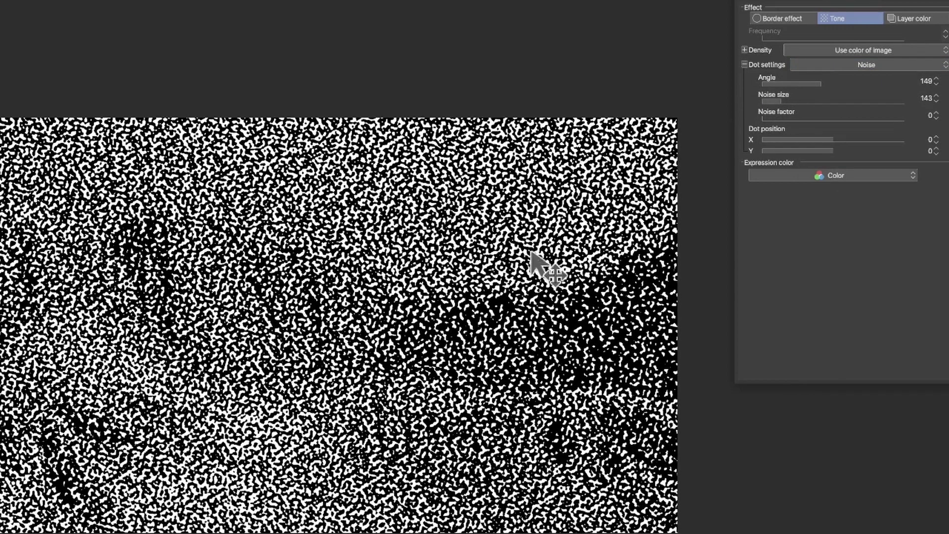
pyautogui.moveTo(773, 118)
pyautogui.mouseDown()
pyautogui.moveTo(796, 119)
pyautogui.moveTo(773, 118)
pyautogui.mouseUp()
pyautogui.moveTo(835, 139)
pyautogui.mouseDown()
pyautogui.moveTo(813, 140)
pyautogui.moveTo(809, 151)
pyautogui.mouseUp()
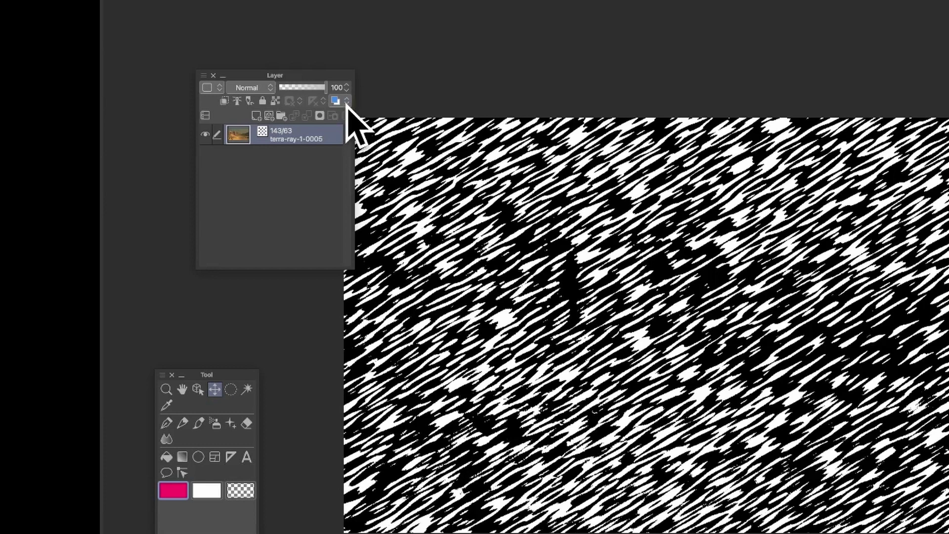
pyautogui.click(337, 101)
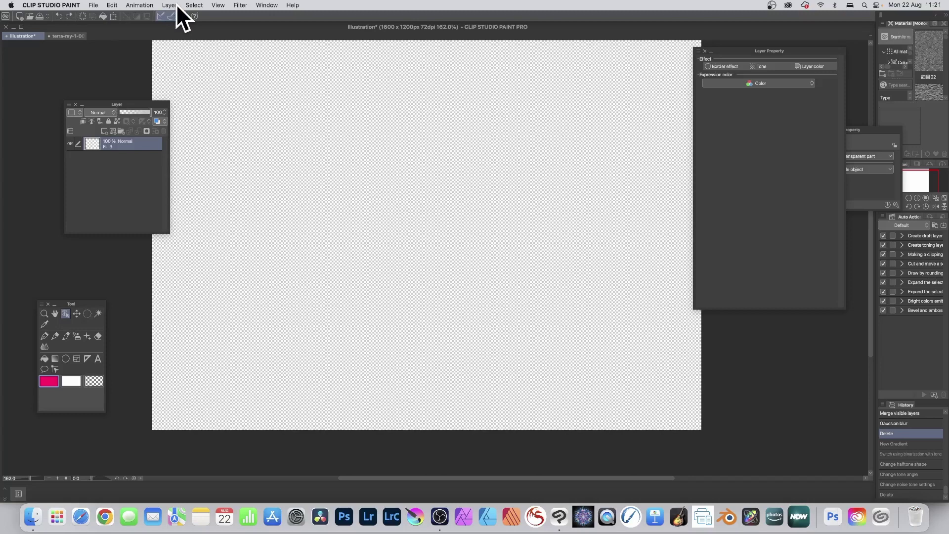
# Step: Add a new magenta-to-white Gradient layer, Gradient 1, above Fill 3 in the Illustration
pyautogui.click(174, 4)
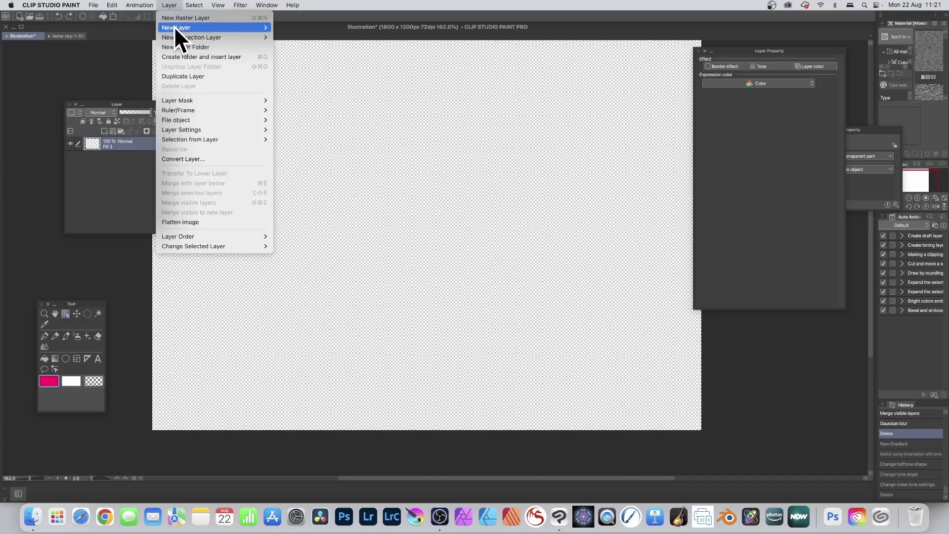
pyautogui.moveTo(175, 29)
pyautogui.click(306, 47)
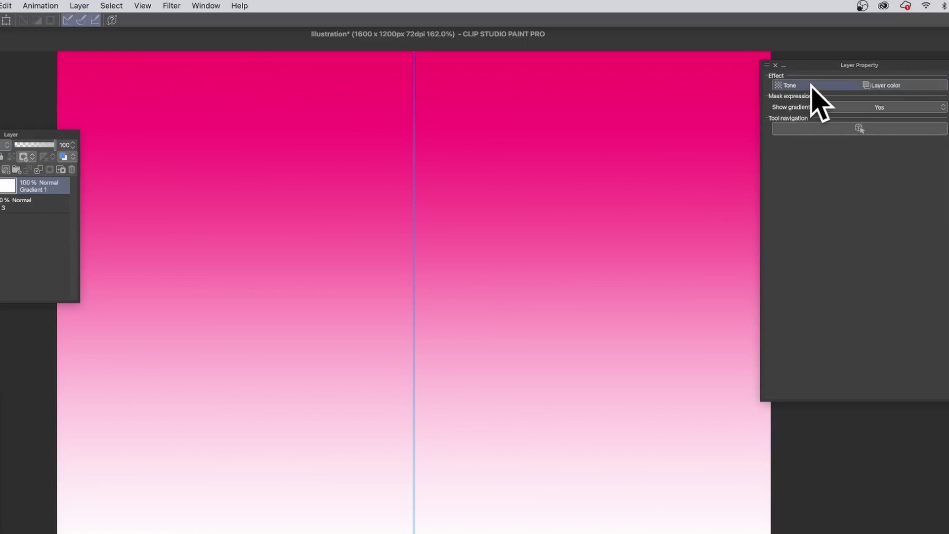
# Step: Turn Gradient 1 into a Noise tone with noise size 465 and angle 152, then enable Layer color
pyautogui.click(791, 85)
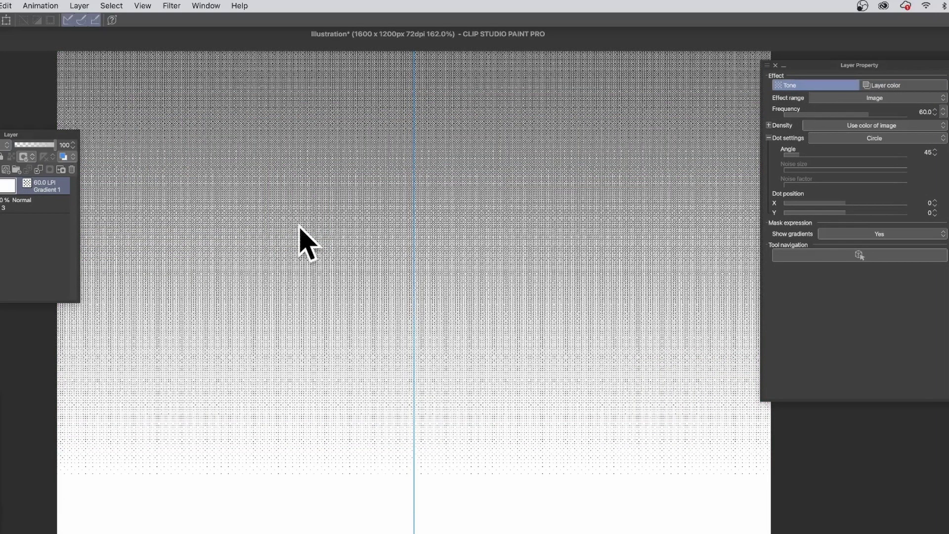
pyautogui.click(873, 140)
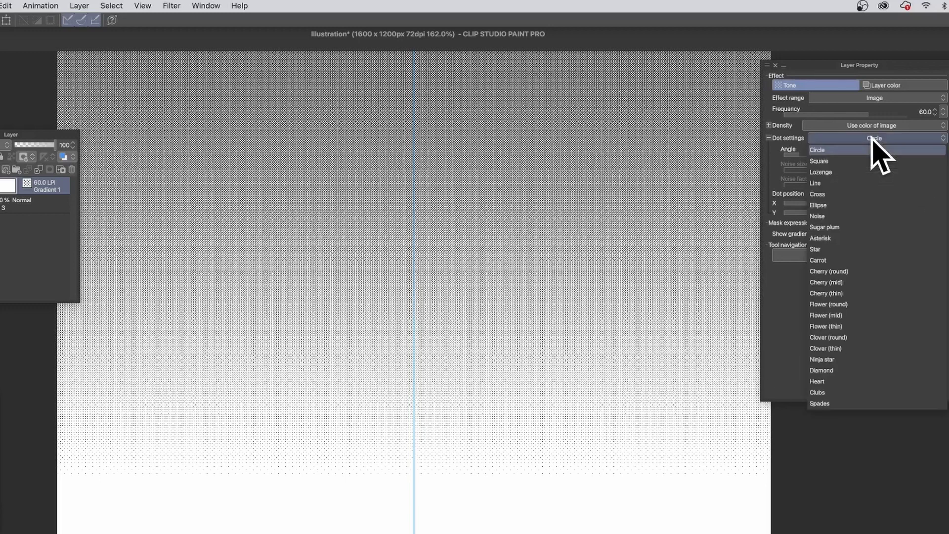
pyautogui.click(859, 216)
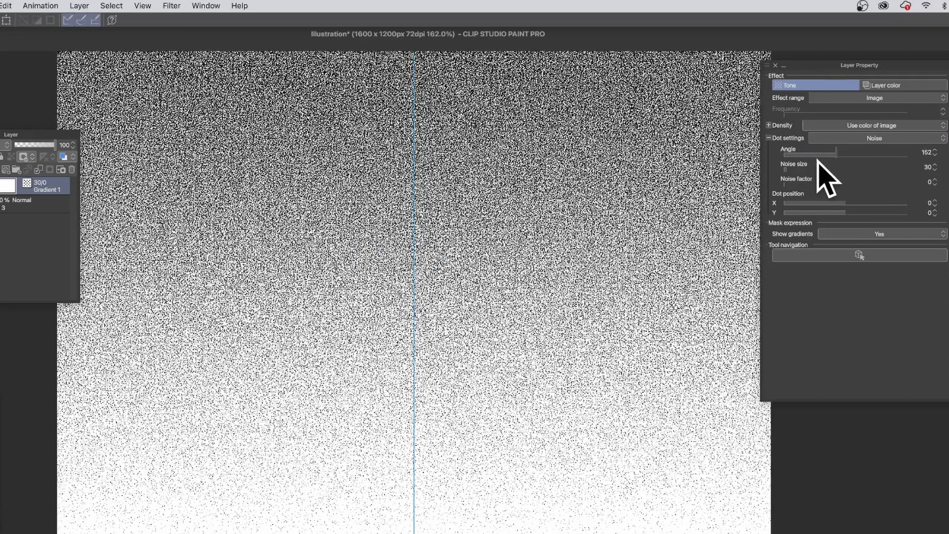
pyautogui.moveTo(809, 169)
pyautogui.mouseDown()
pyautogui.moveTo(841, 169)
pyautogui.moveTo(798, 186)
pyautogui.moveTo(800, 193)
pyautogui.moveTo(791, 182)
pyautogui.mouseUp()
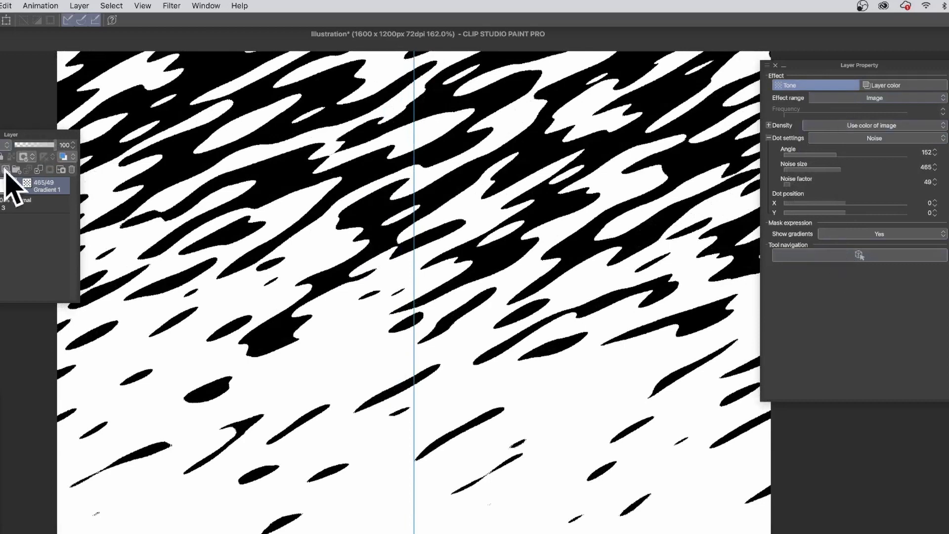
pyautogui.click(64, 157)
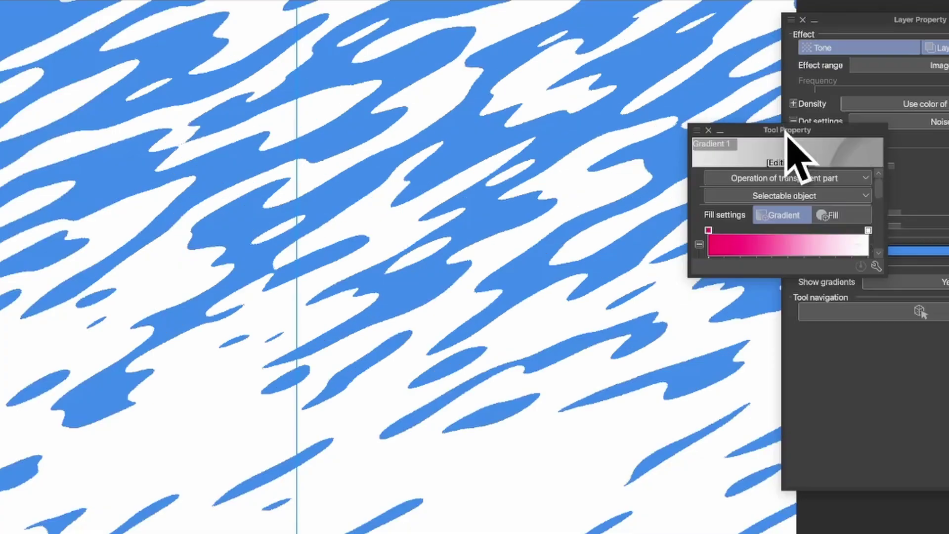
# Step: Switch Gradient 1's fill to the Rainbow gradient preset
pyautogui.moveTo(699, 113); pyautogui.dragTo(676, 127)
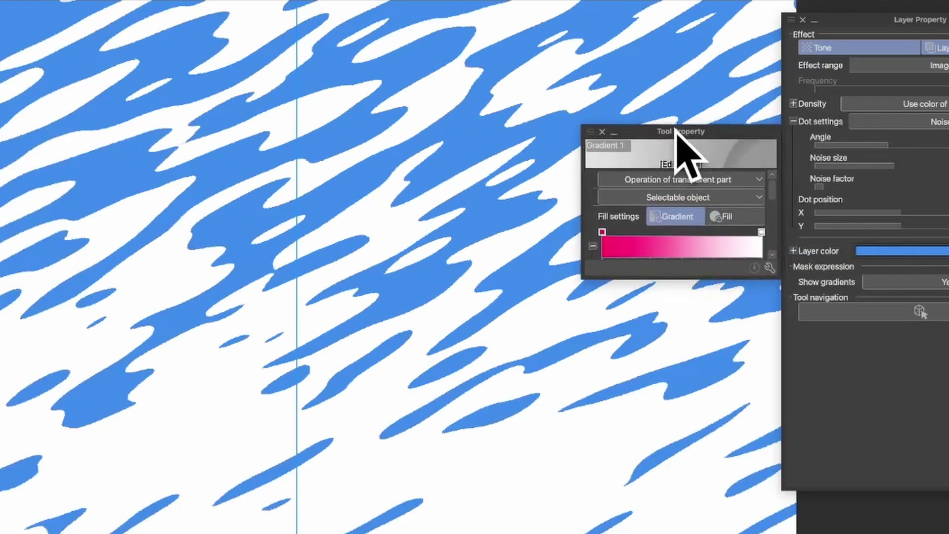
pyautogui.click(676, 250)
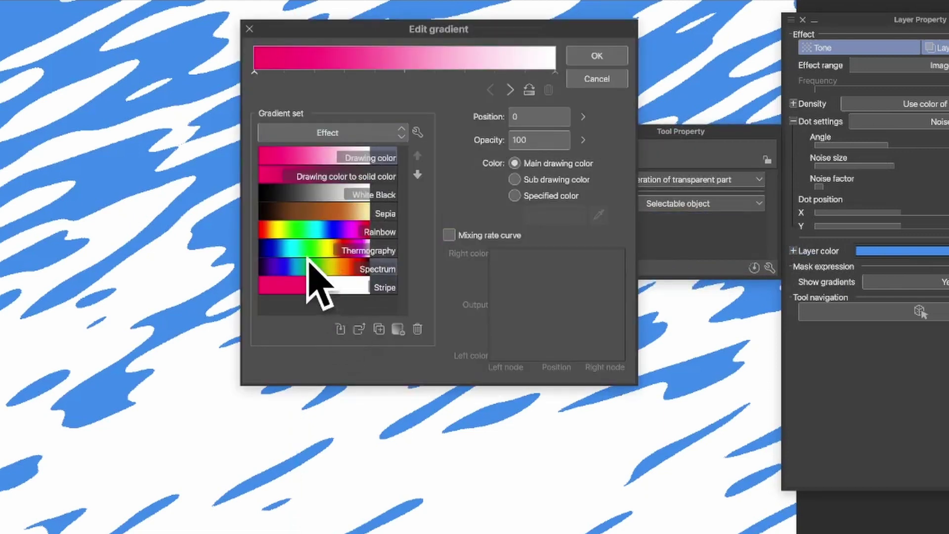
pyautogui.click(323, 229)
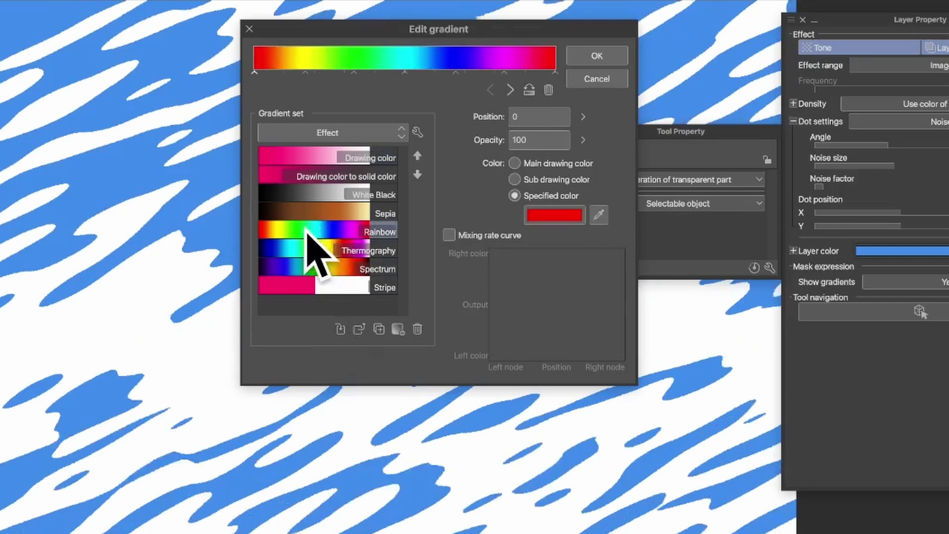
pyautogui.click(601, 55)
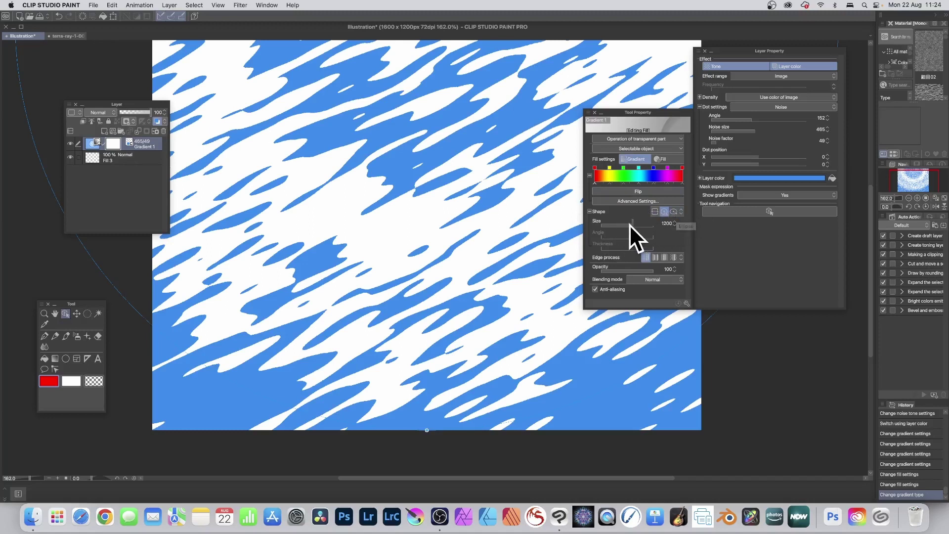
# Step: Reduce gradient size to 892, use the repeating edge process, and lower opacity to 61
pyautogui.moveTo(630, 225)
pyautogui.mouseDown()
pyautogui.moveTo(615, 224)
pyautogui.moveTo(630, 224)
pyautogui.mouseUp()
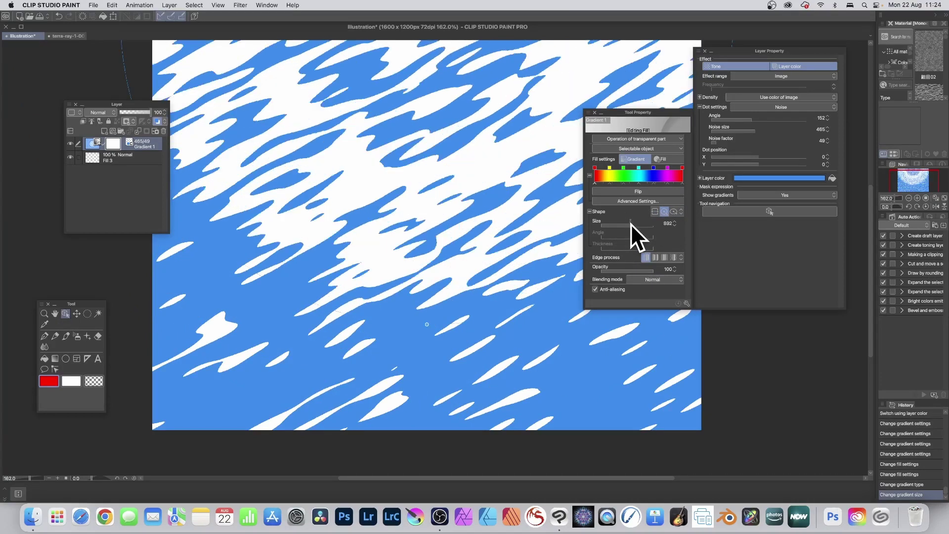
pyautogui.click(655, 259)
pyautogui.click(664, 259)
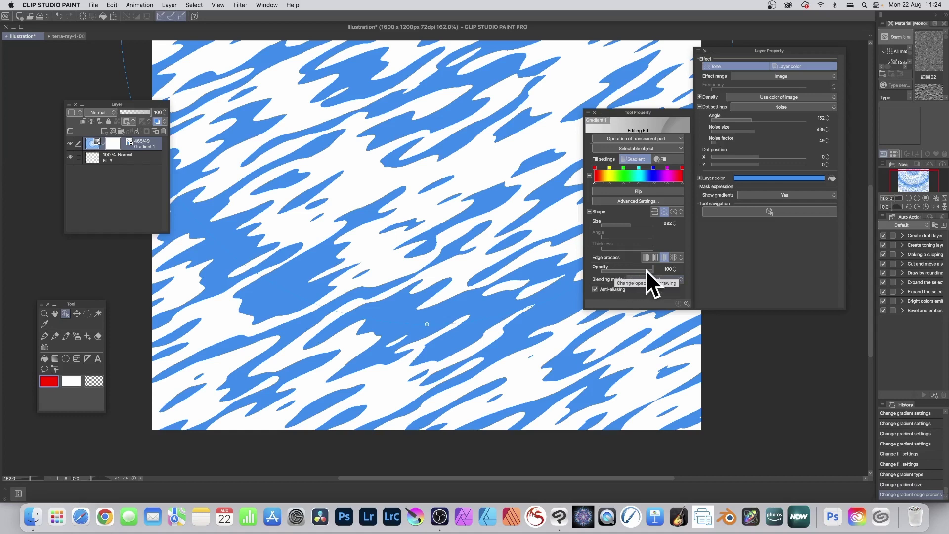
pyautogui.moveTo(646, 269); pyautogui.dragTo(629, 269)
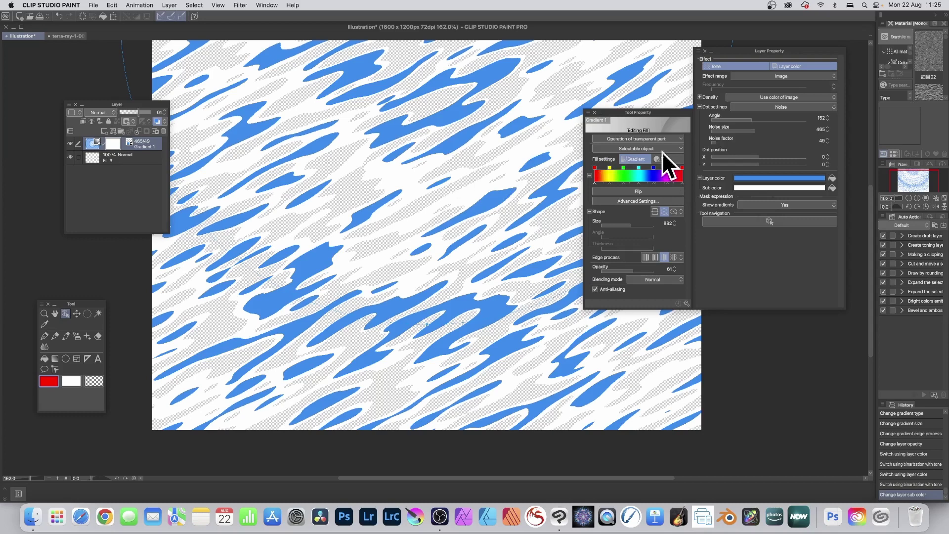
# Step: Set the tone's Sub color to red FF0000
pyautogui.click(755, 188)
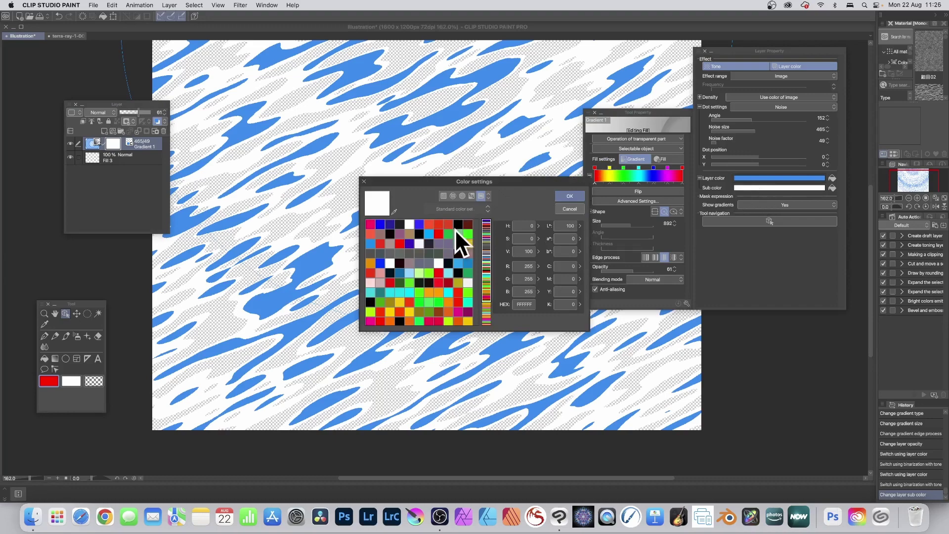
pyautogui.click(438, 234)
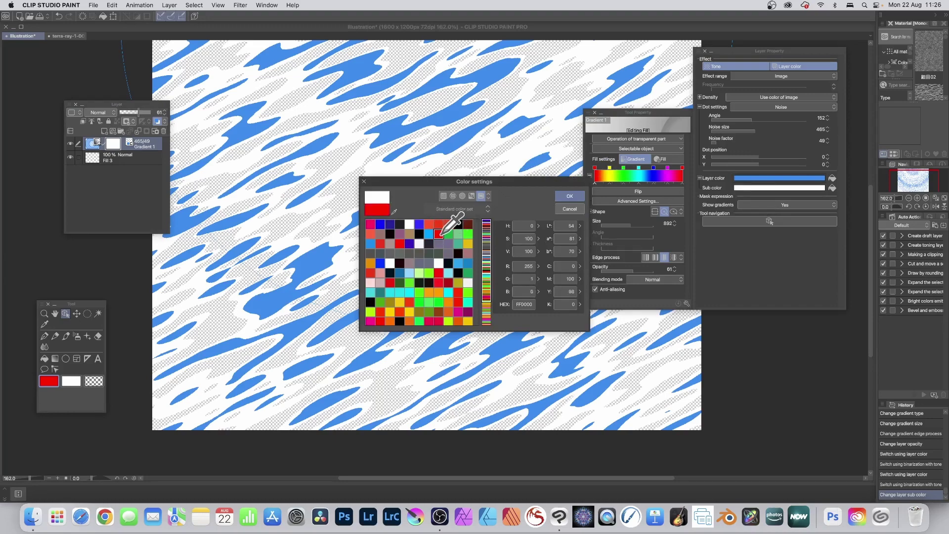
pyautogui.click(569, 196)
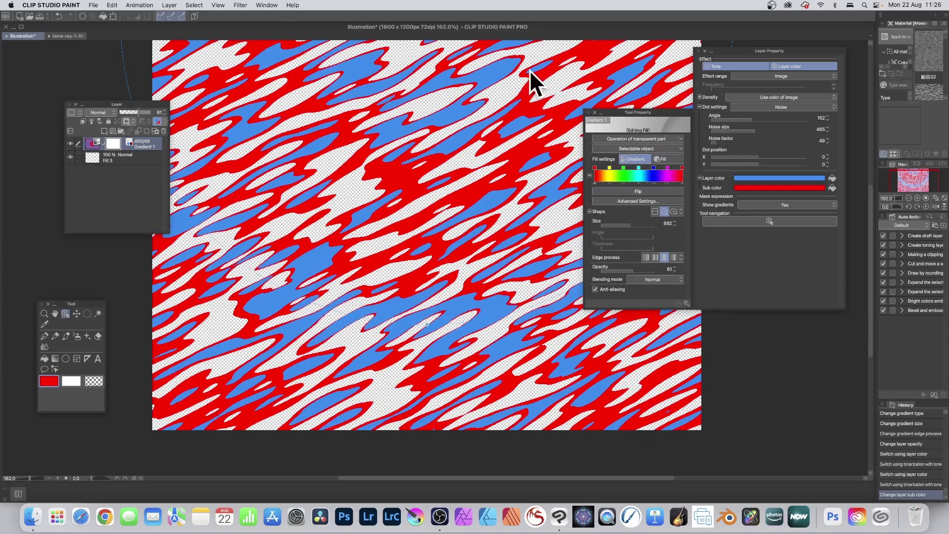
# Step: Shift the tone pattern up and left to X -373, Y -135 with the Move layer tool
pyautogui.press('k')
pyautogui.moveTo(530, 70); pyautogui.dragTo(148, 317)
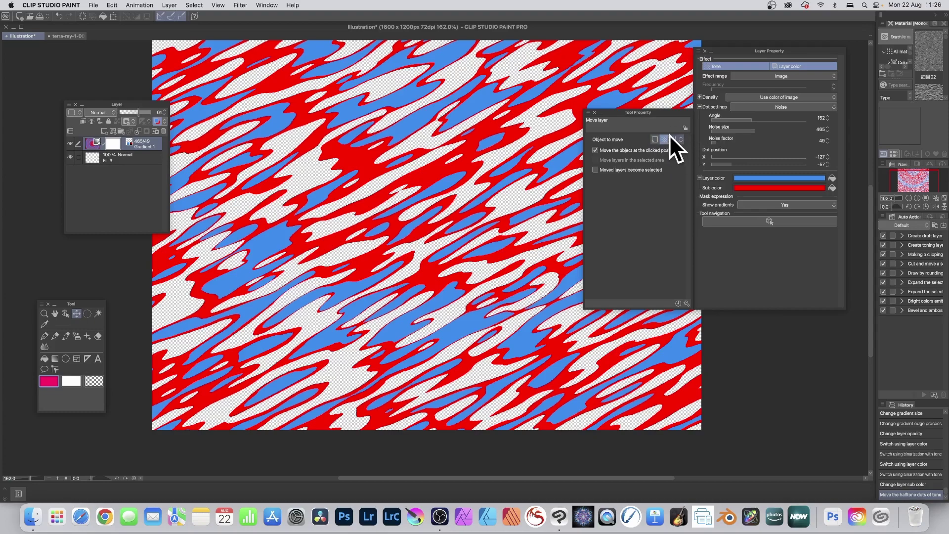
pyautogui.moveTo(513, 195)
pyautogui.mouseDown()
pyautogui.moveTo(443, 148)
pyautogui.moveTo(429, 158)
pyautogui.mouseUp()
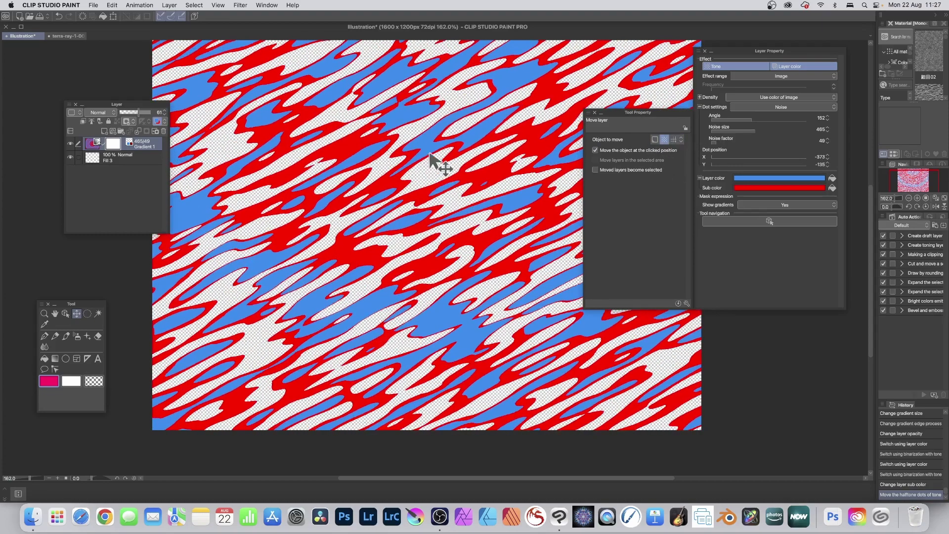
pyautogui.click(169, 5)
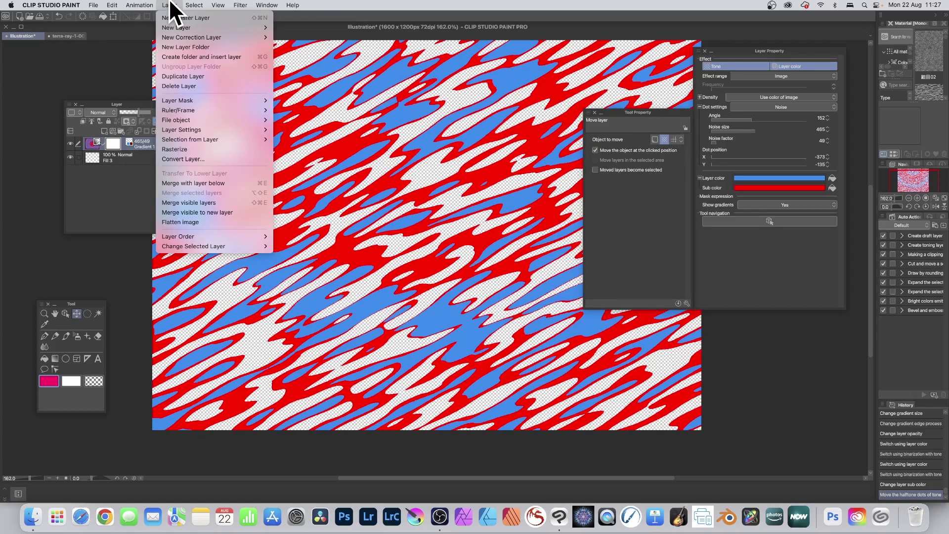
# Step: Duplicate Gradient 1, offset the copy up-left, and set its tone angle 218 and noise size 430
pyautogui.click(176, 76)
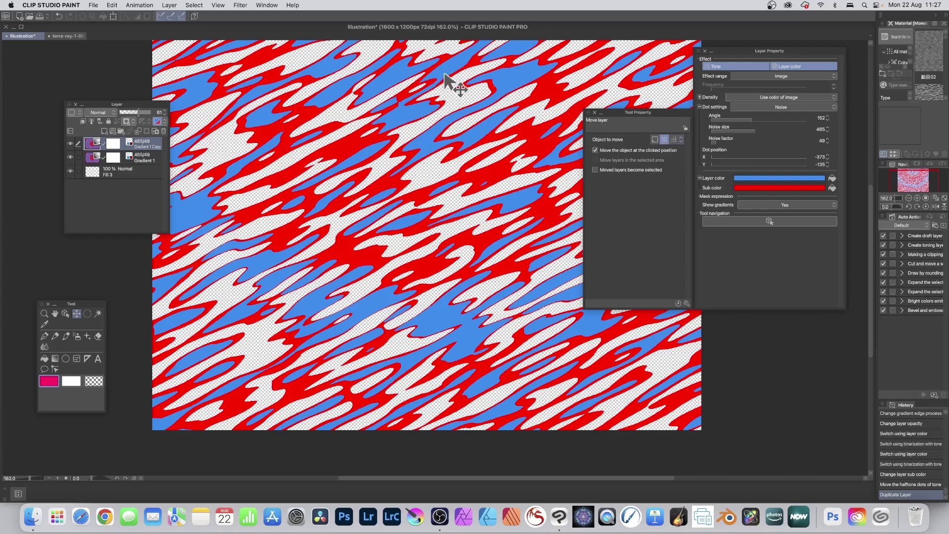
pyautogui.moveTo(445, 81); pyautogui.dragTo(414, 80)
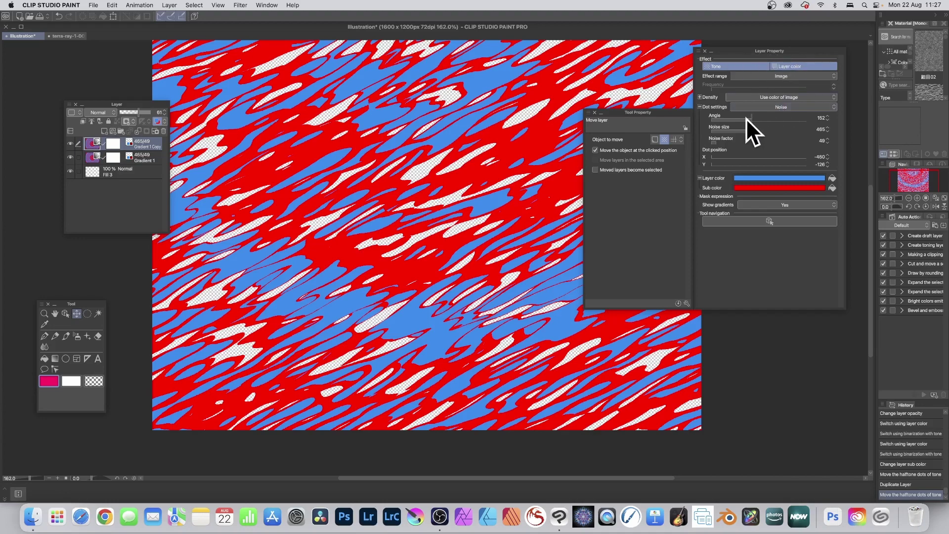
pyautogui.moveTo(754, 120); pyautogui.dragTo(770, 118)
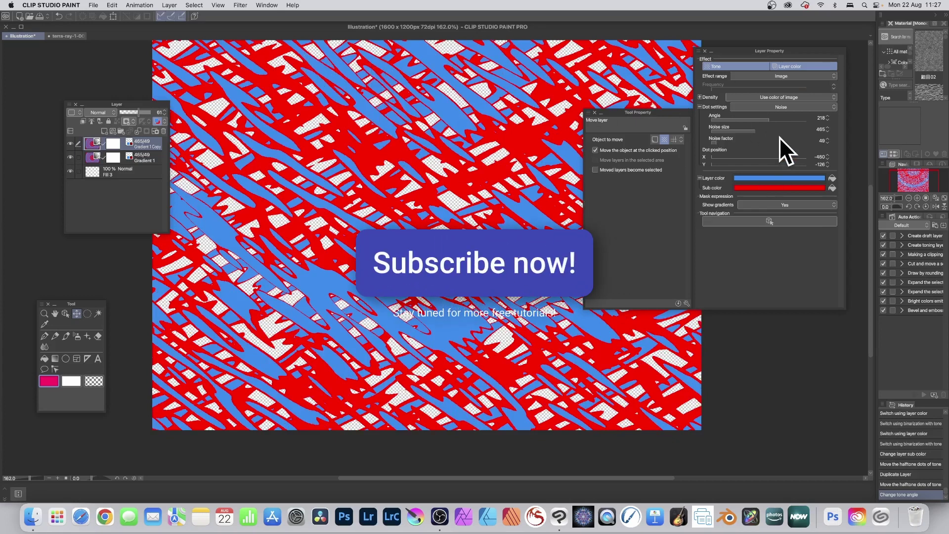
pyautogui.click(752, 129)
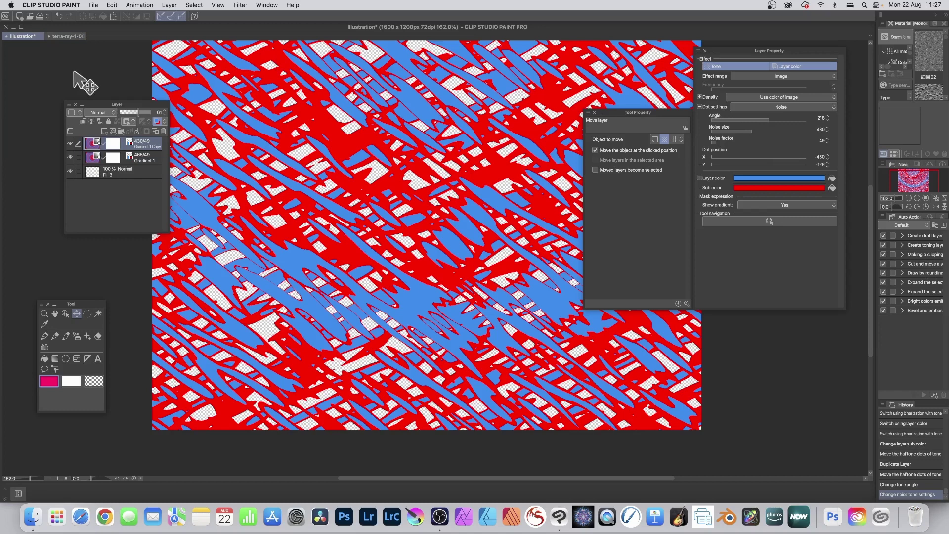
# Step: Set Gradient 1 Copy's blend mode to Linear burn after briefly trying Darken
pyautogui.click(105, 112)
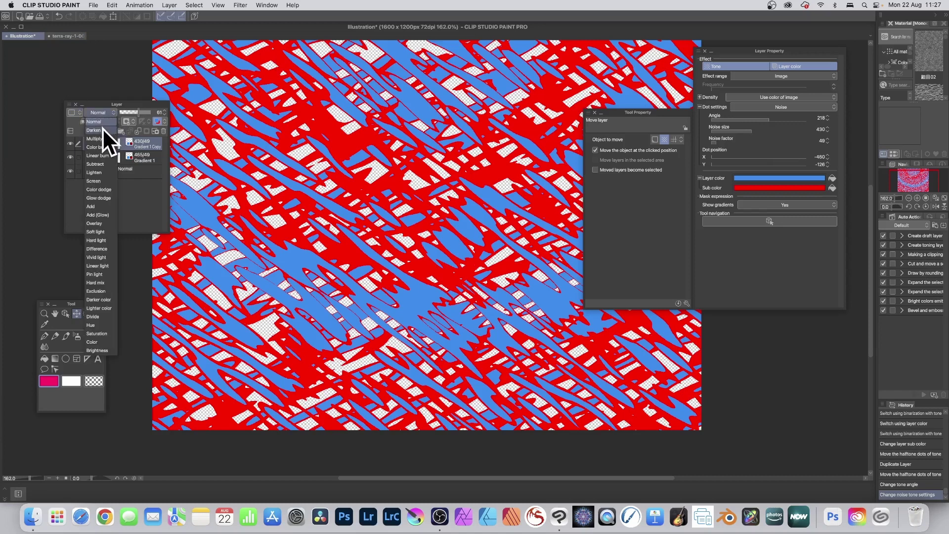
pyautogui.click(102, 128)
pyautogui.click(104, 110)
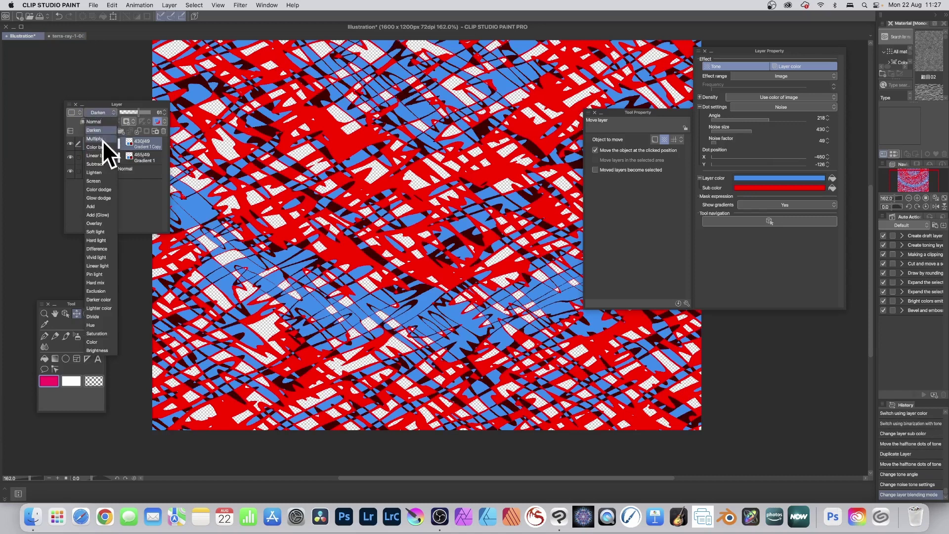
pyautogui.click(105, 155)
pyautogui.click(104, 111)
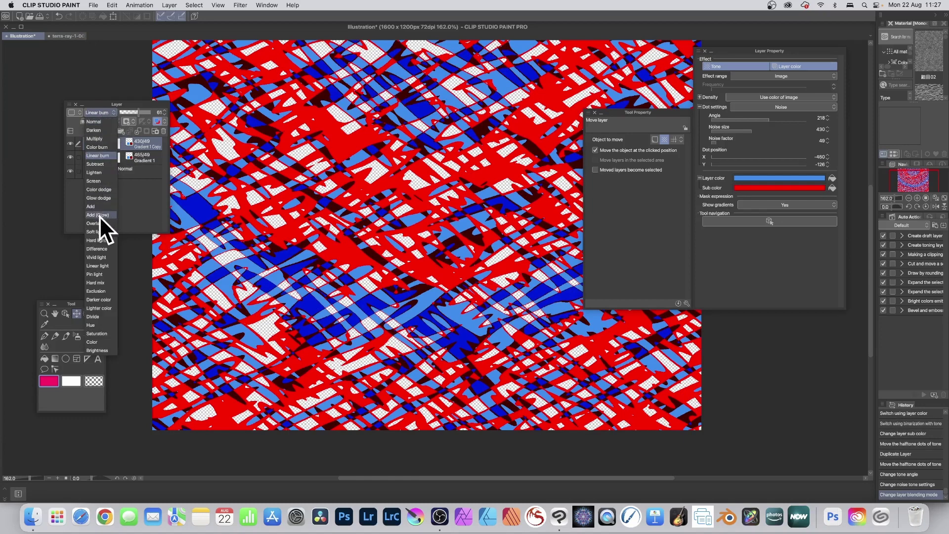